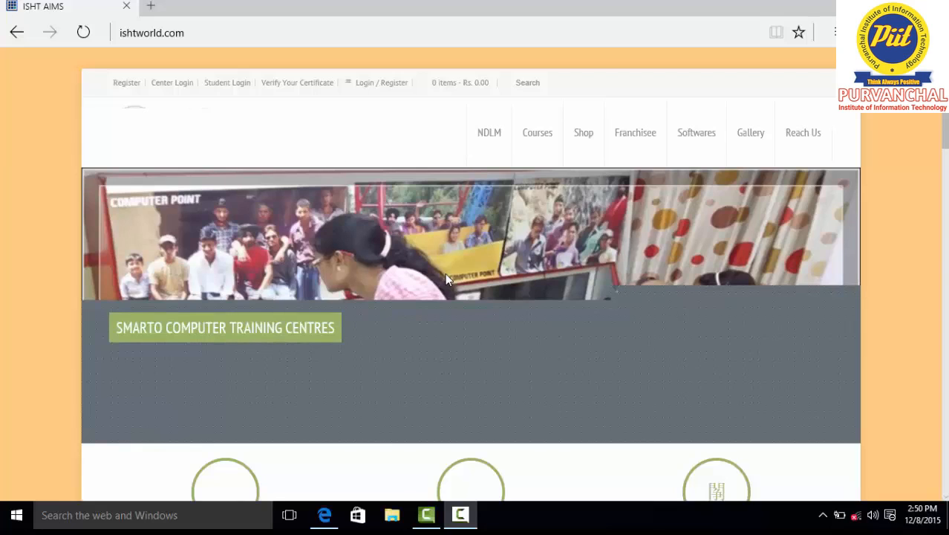
Look over the ishtworld.com home page, highlighting the Play, Watch & Learn, Complete Training and Certification texts.
scroll(460, 275, down, 8)
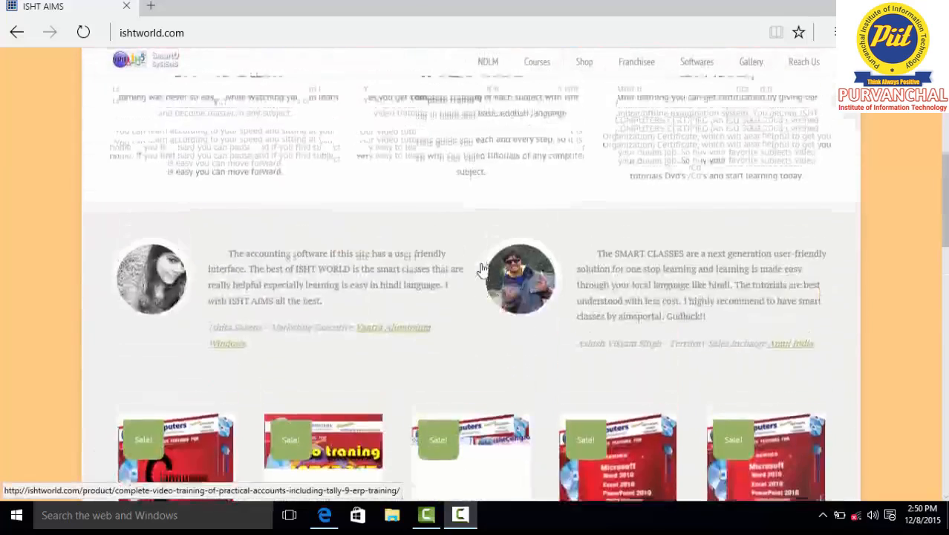
scroll(481, 269, up, 5)
scroll(481, 268, down, 5)
scroll(470, 276, up, 3)
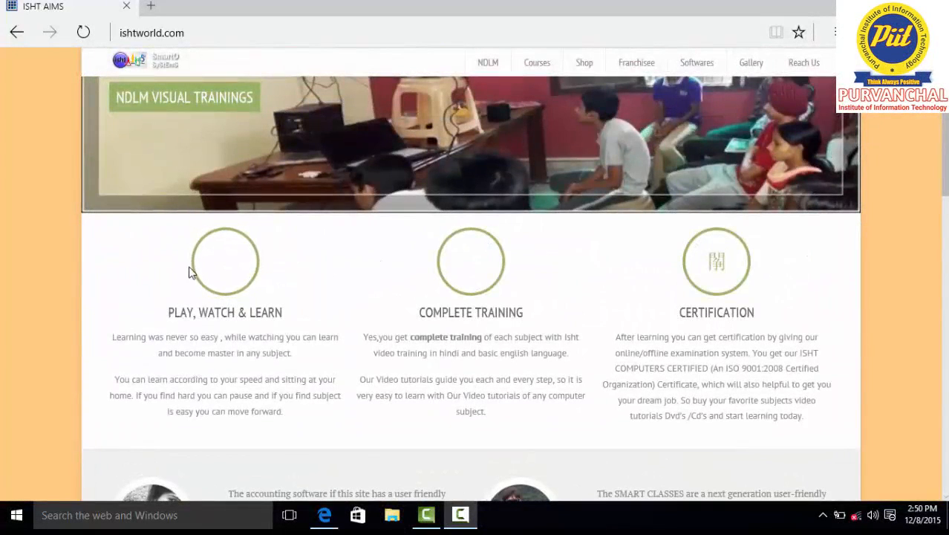
drag(167, 313, 812, 420)
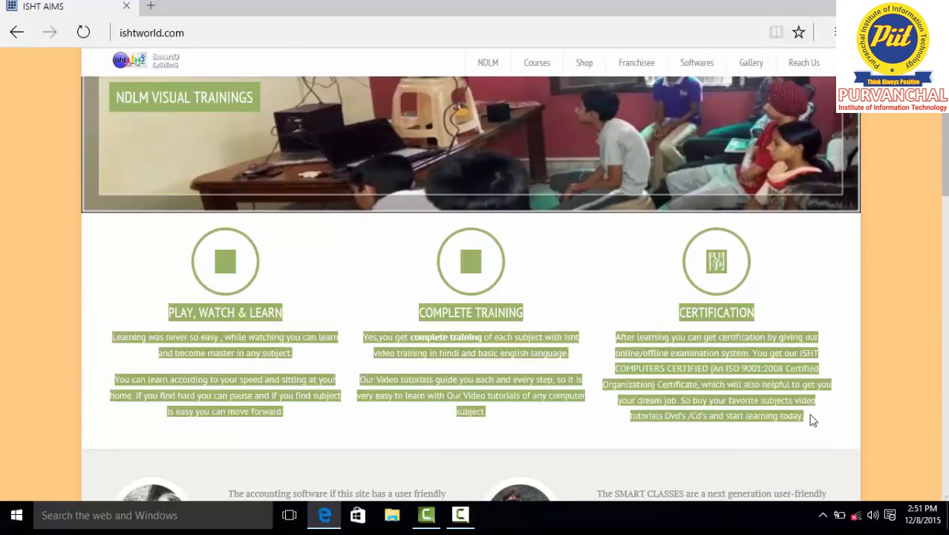
click(122, 238)
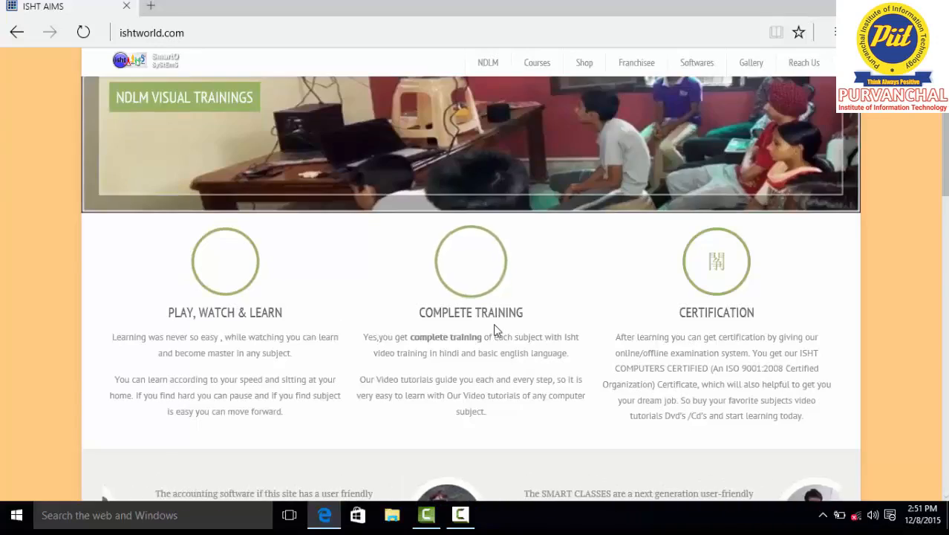
scroll(494, 330, down, 3)
scroll(490, 332, up, 5)
scroll(491, 334, down, 5)
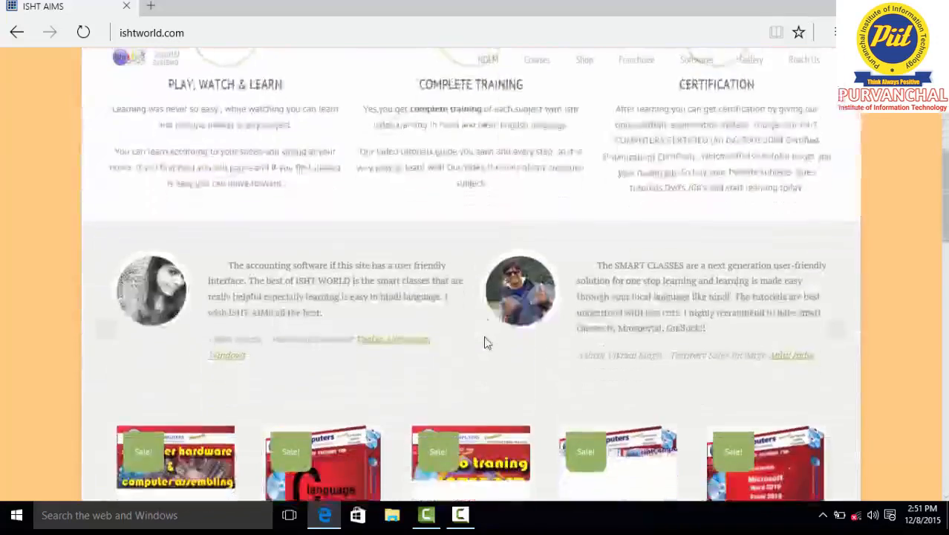
scroll(486, 342, up, 3)
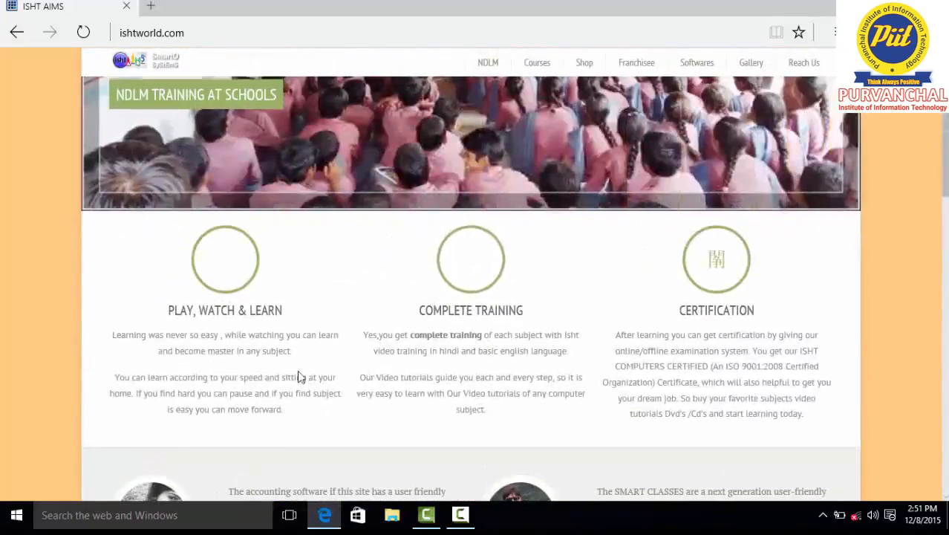
Open the Snipping Tool from Windows Accessories and move its window clear of the three training sections.
click(12, 517)
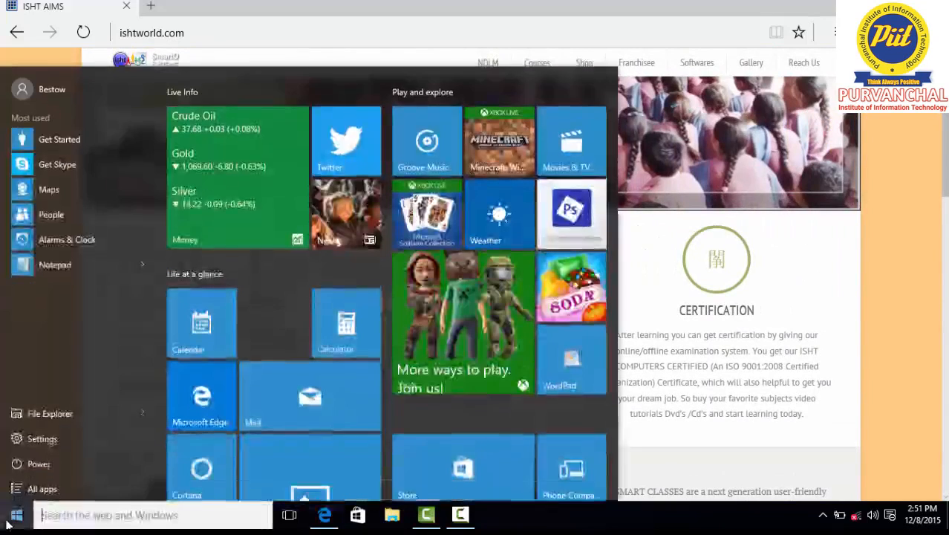
click(28, 484)
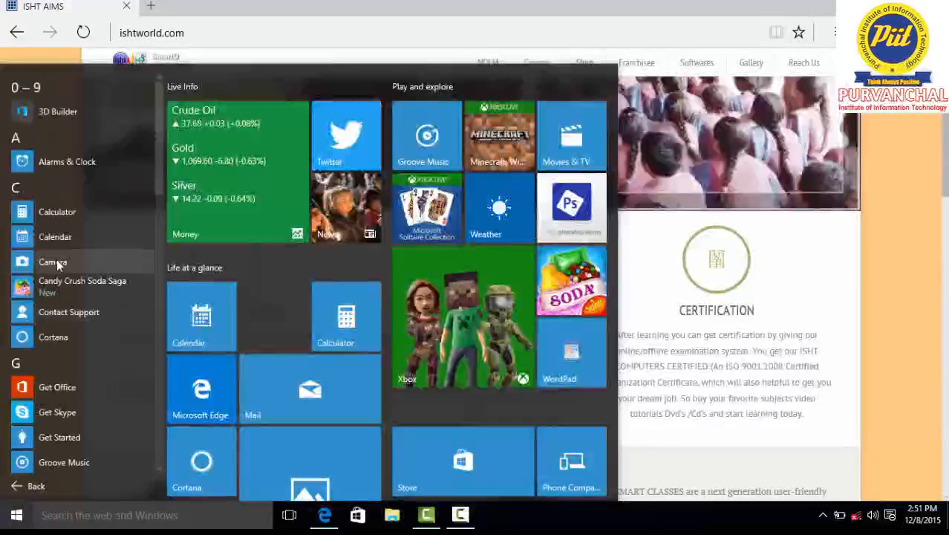
scroll(60, 319, down, 10)
scroll(63, 343, down, 5)
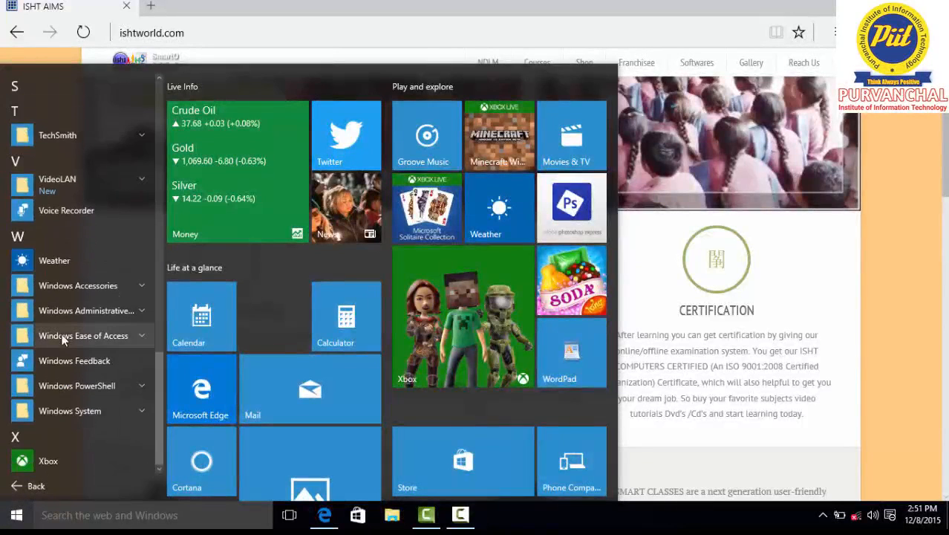
click(62, 288)
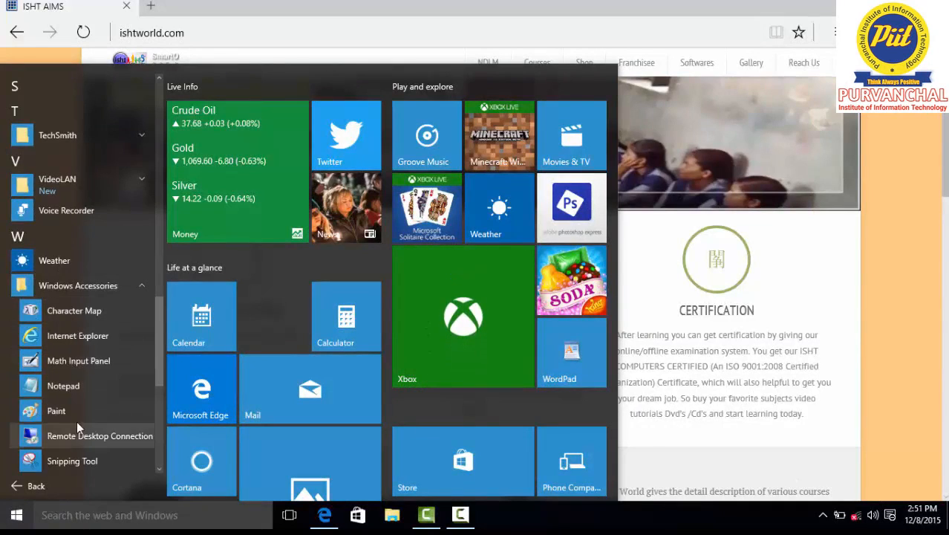
click(85, 463)
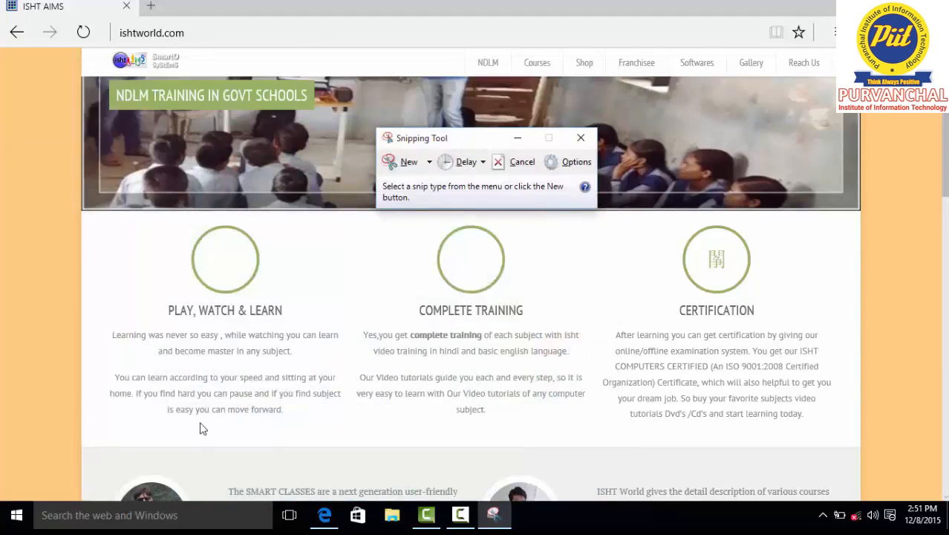
drag(456, 141, 717, 105)
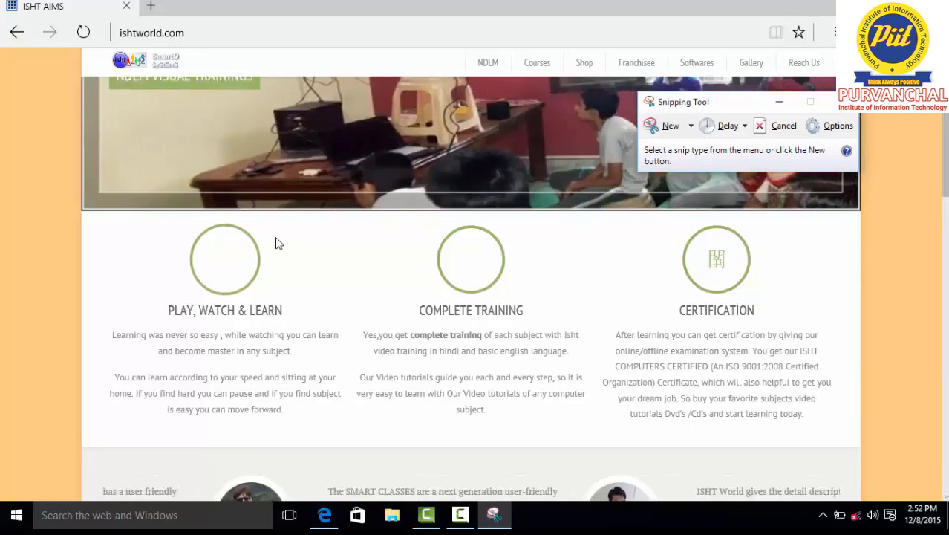
Capture a free-form snip around the Play, Watch & Learn, Complete Training and Certification sections and review it.
click(664, 128)
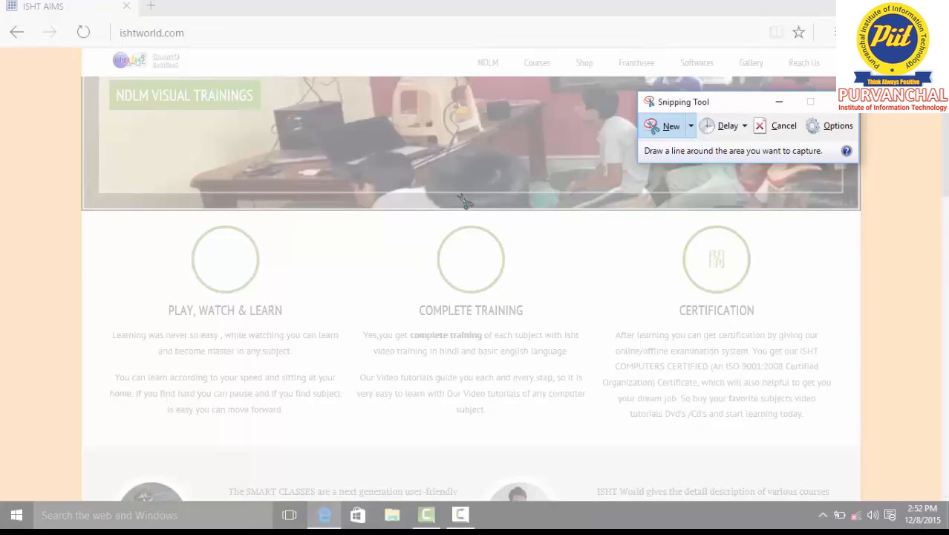
mouse_move(84, 224)
mouse_down()
mouse_move(86, 316)
mouse_move(155, 428)
mouse_move(364, 448)
mouse_move(788, 436)
mouse_move(843, 260)
mouse_move(561, 214)
mouse_move(184, 194)
mouse_move(82, 228)
mouse_up()
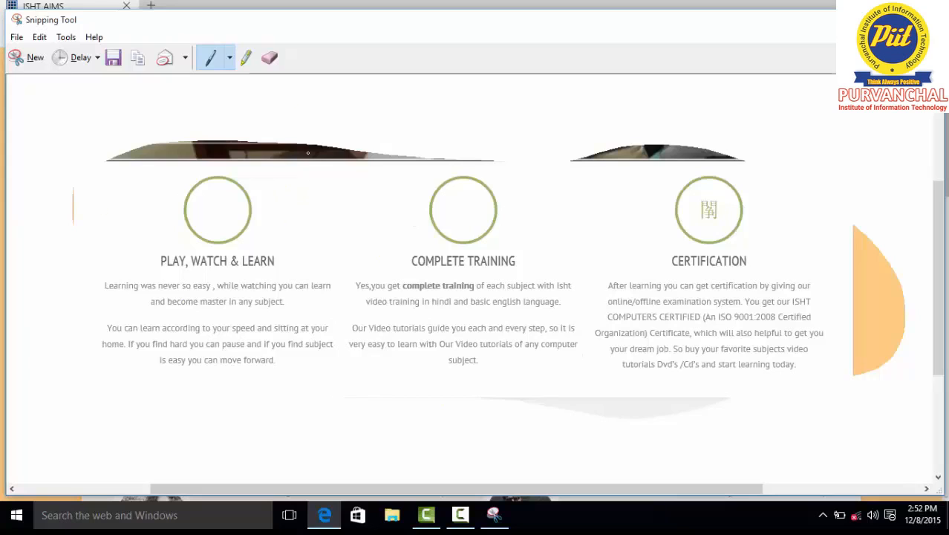
drag(362, 29, 421, 125)
scroll(412, 298, down, 1)
scroll(402, 313, up, 3)
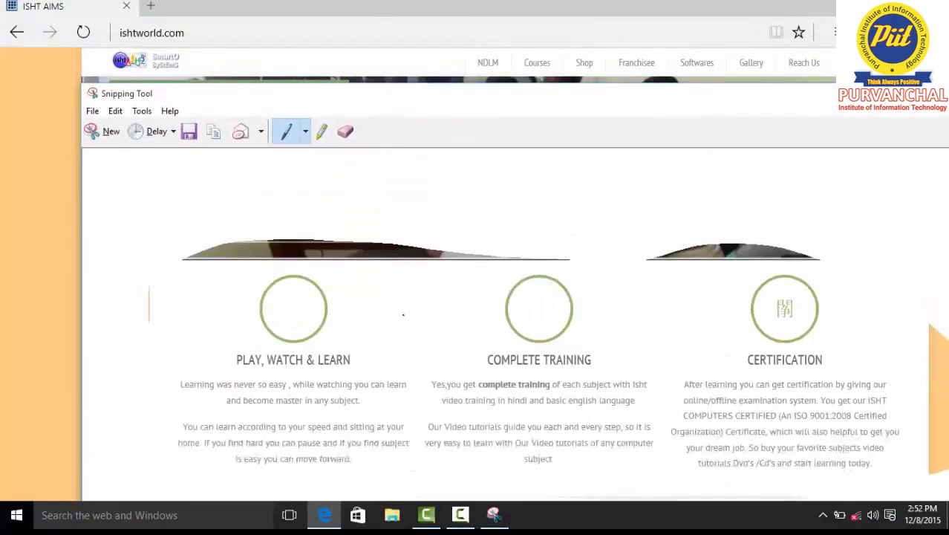
scroll(336, 261, down, 1)
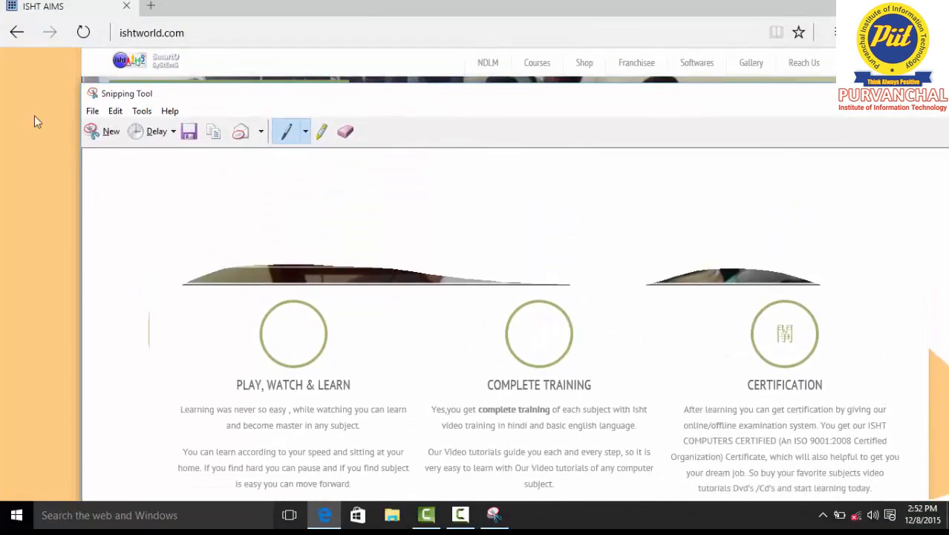
Save the free-form snip as a PNG file named CAP in the Pictures folder.
click(92, 111)
click(101, 145)
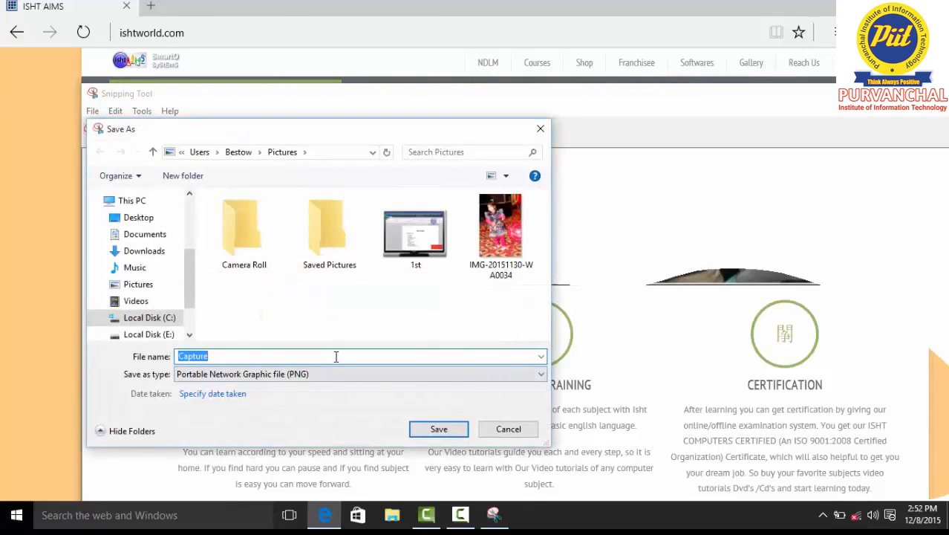
key(BackSpace)
text(C)
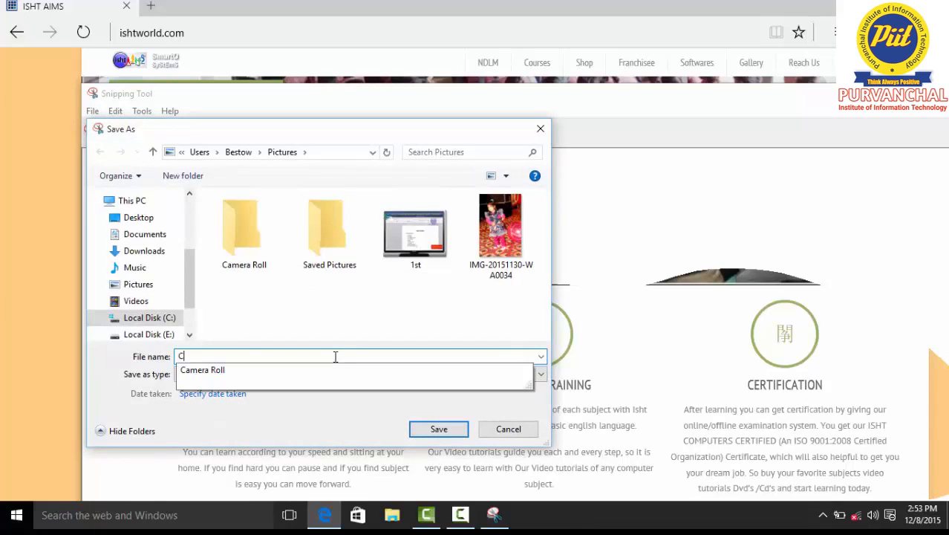
text(AP)
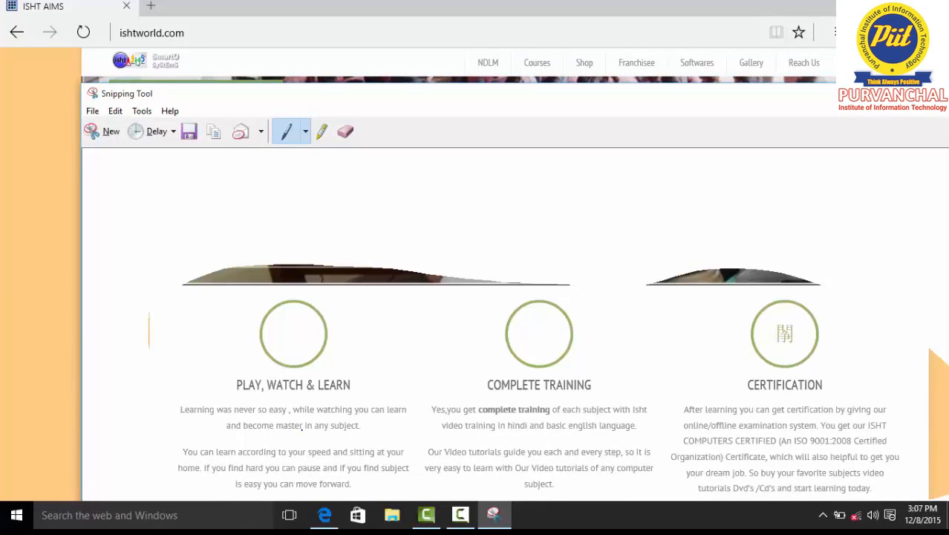
scroll(302, 424, up, 1)
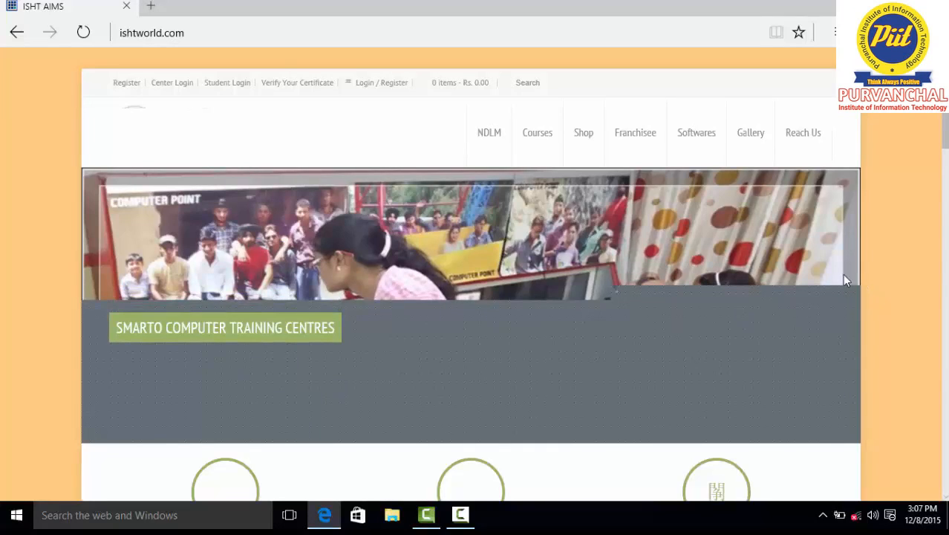
Find the Snipping Tool by searching Windows for SN, open it and move its window above the page banner.
click(129, 518)
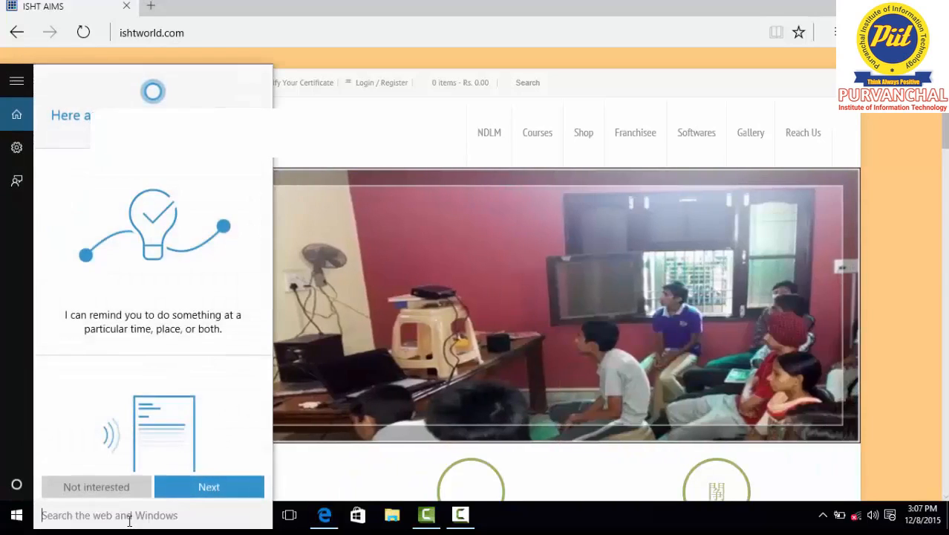
text(SN)
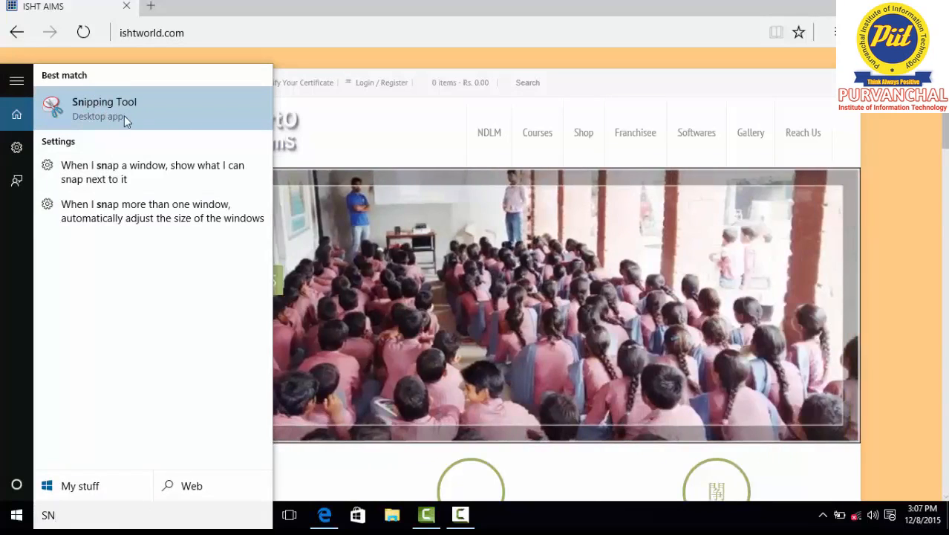
click(124, 115)
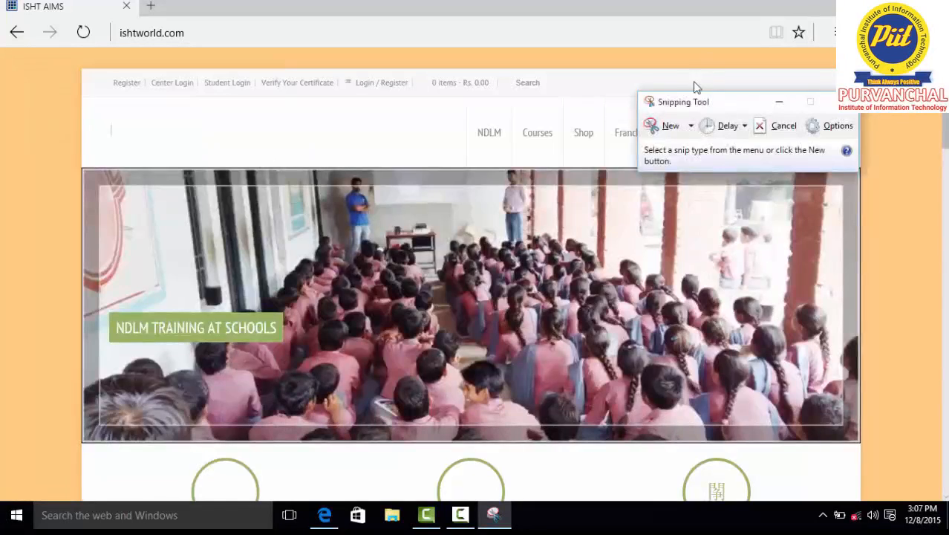
drag(700, 108, 699, 58)
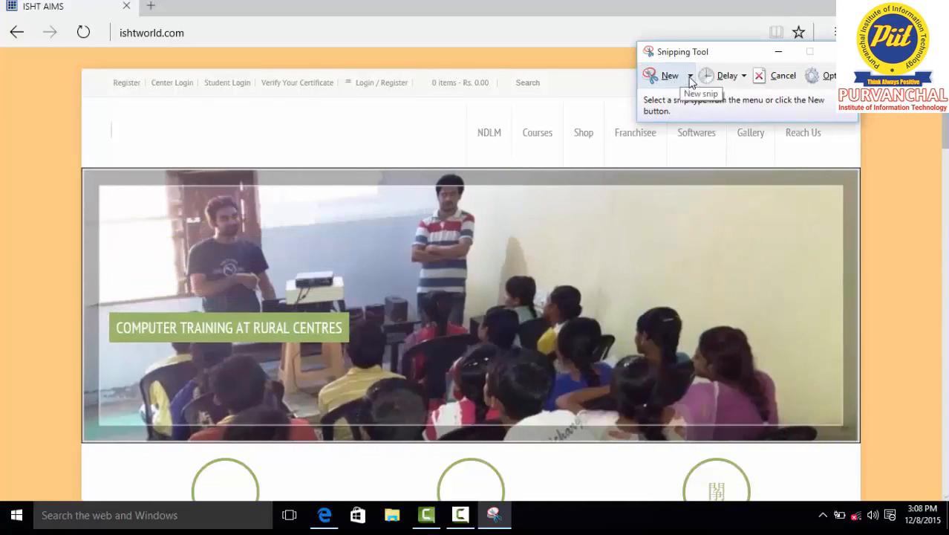
Capture a free-form snip around the page header and NDLM Visual Trainings banner, and close the tool without saving it.
click(690, 78)
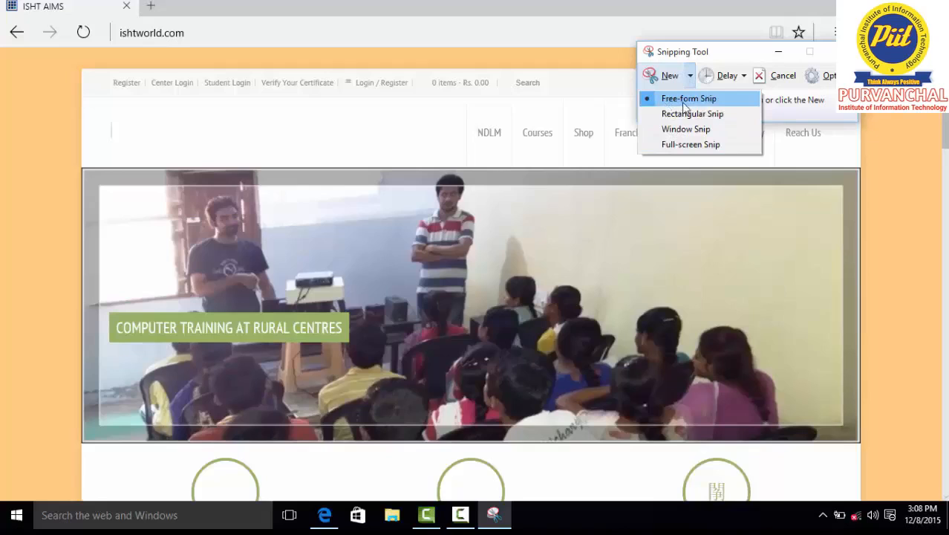
click(692, 106)
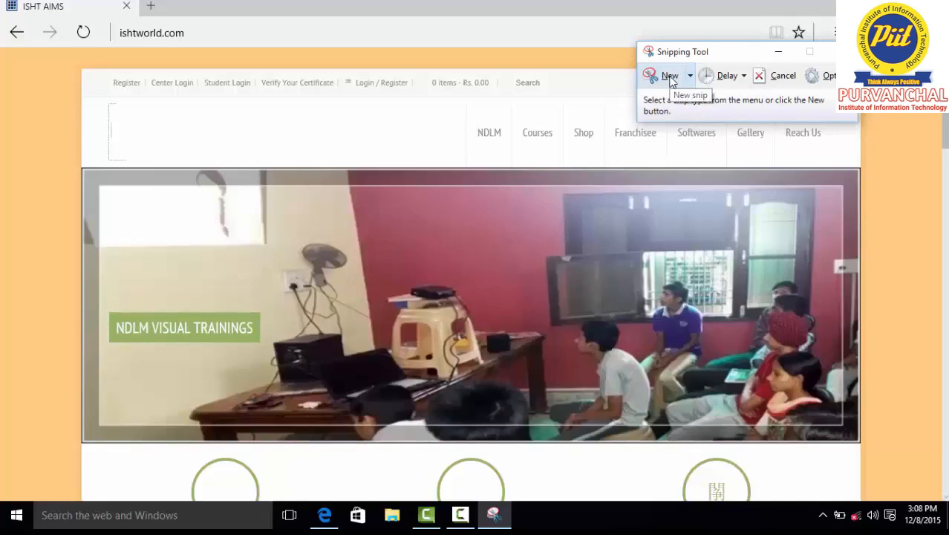
click(676, 80)
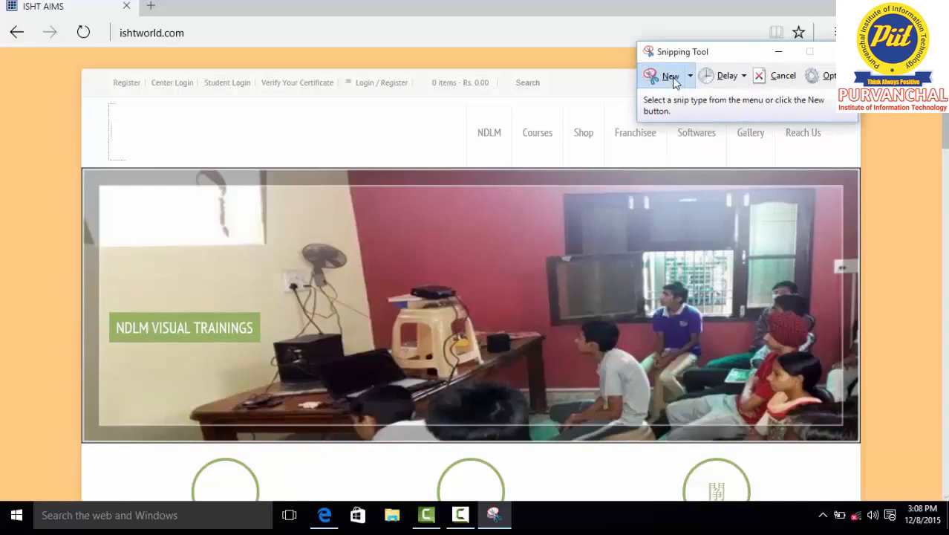
mouse_move(112, 143)
mouse_down()
mouse_move(104, 379)
mouse_move(706, 410)
mouse_move(777, 171)
mouse_move(181, 61)
mouse_move(92, 155)
mouse_move(98, 172)
mouse_up()
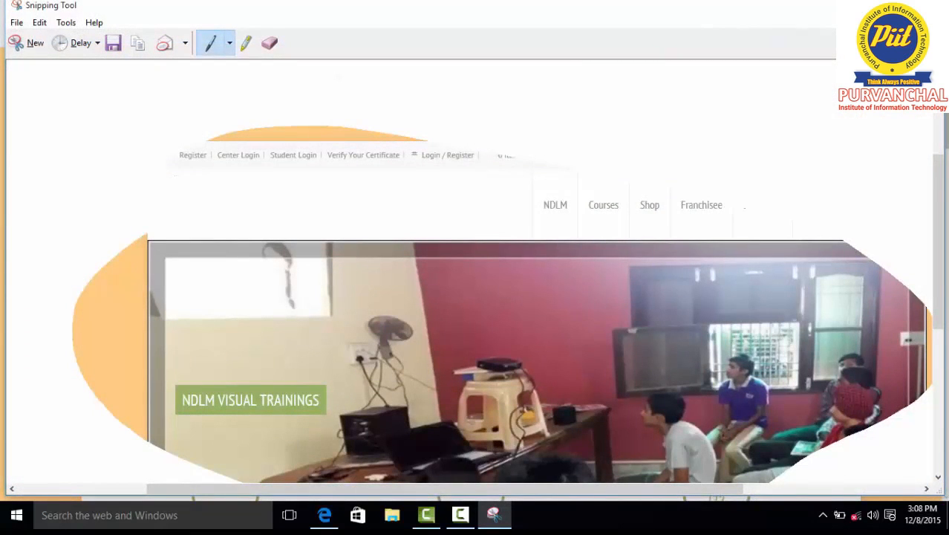
click(930, 5)
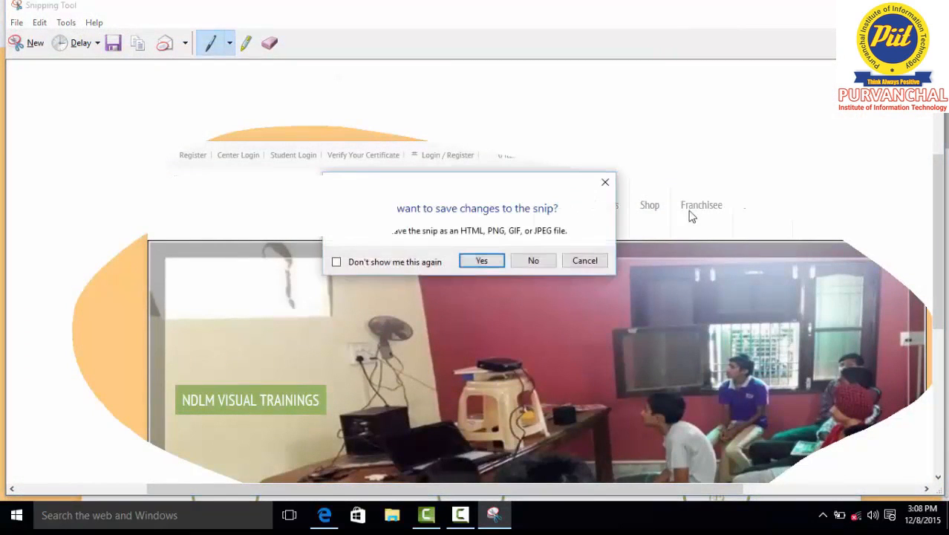
click(520, 263)
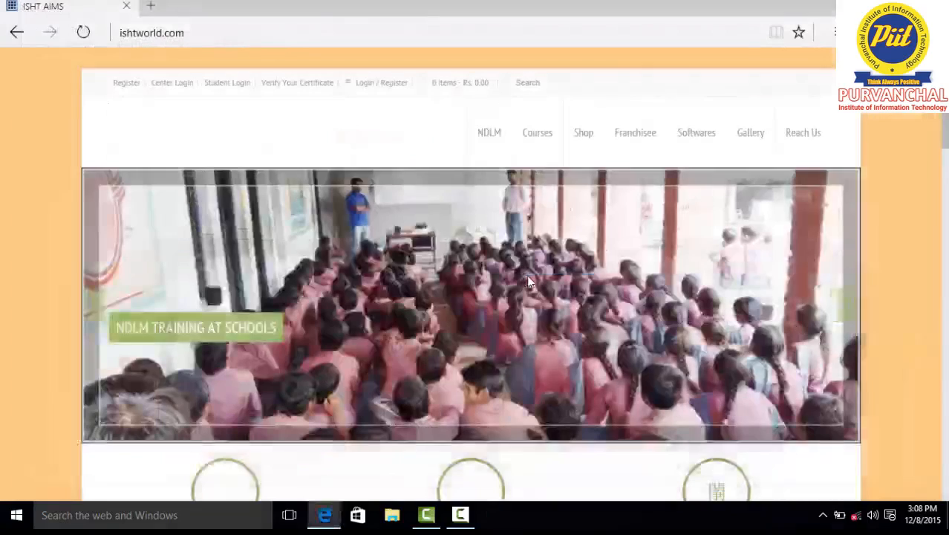
Reopen the Snipping Tool through a Windows search for SN.
click(133, 518)
text(S)
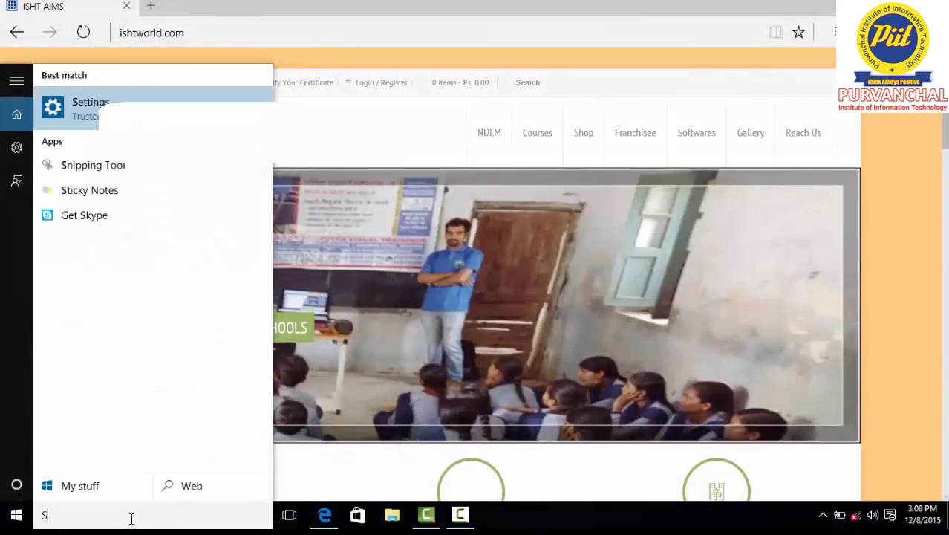
text(N)
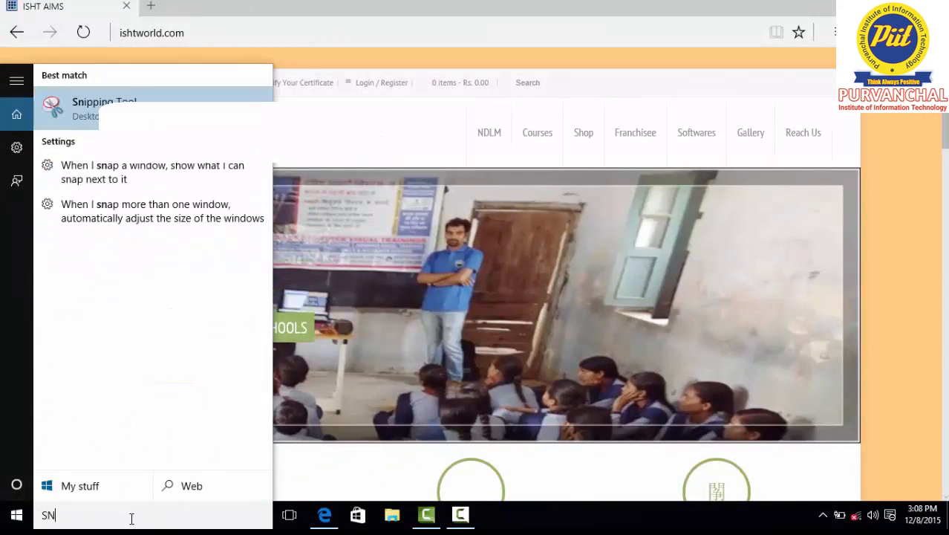
key(Return)
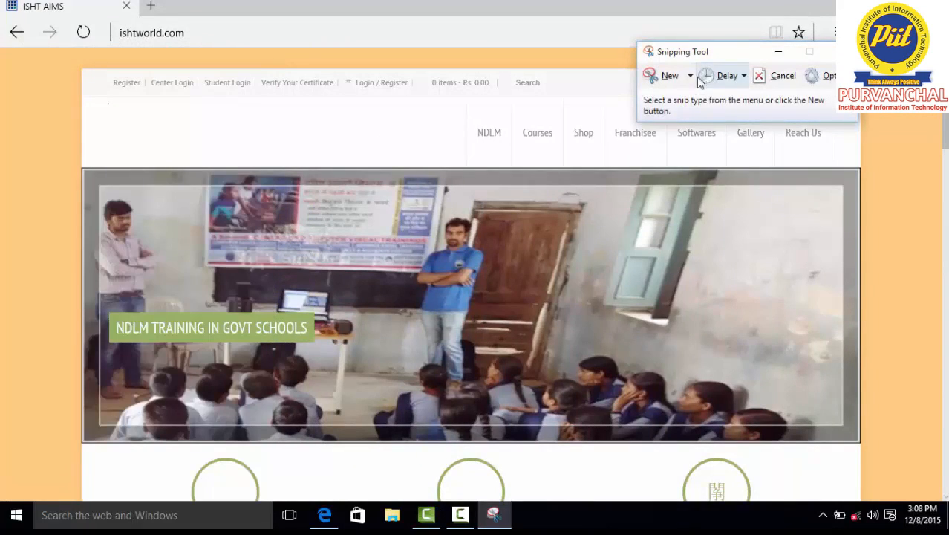
Capture a rectangular snip of the Computer Training at Rural Centres banner and close the tool without saving the snip.
click(690, 76)
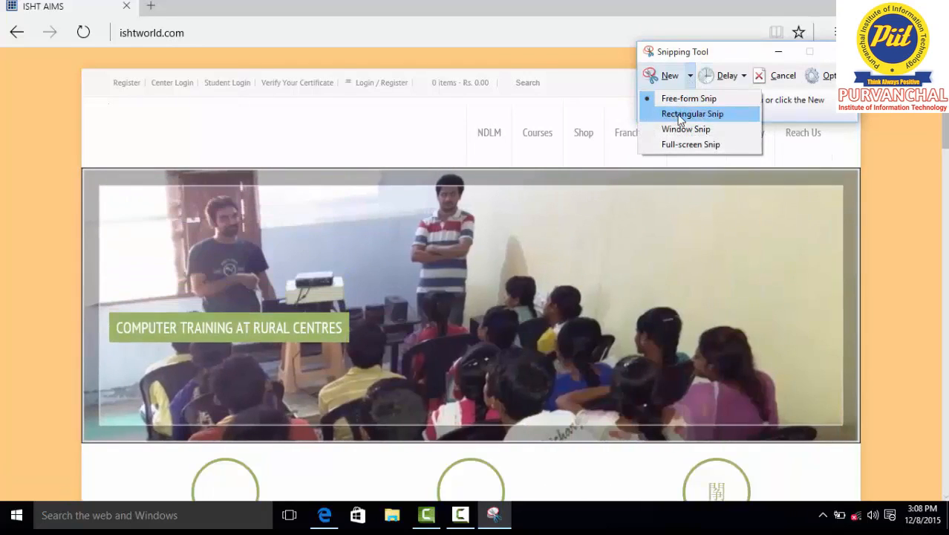
click(680, 116)
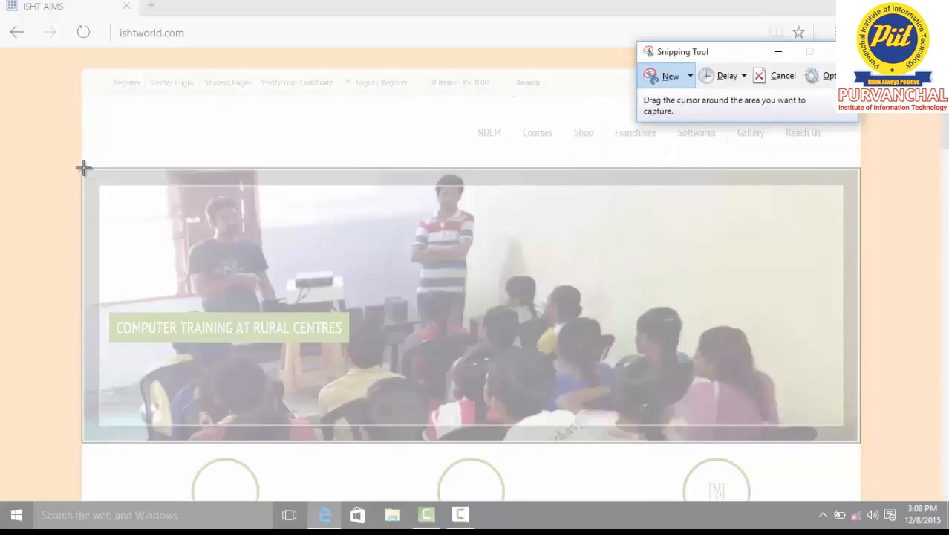
drag(83, 168, 855, 440)
scroll(386, 214, down, 1)
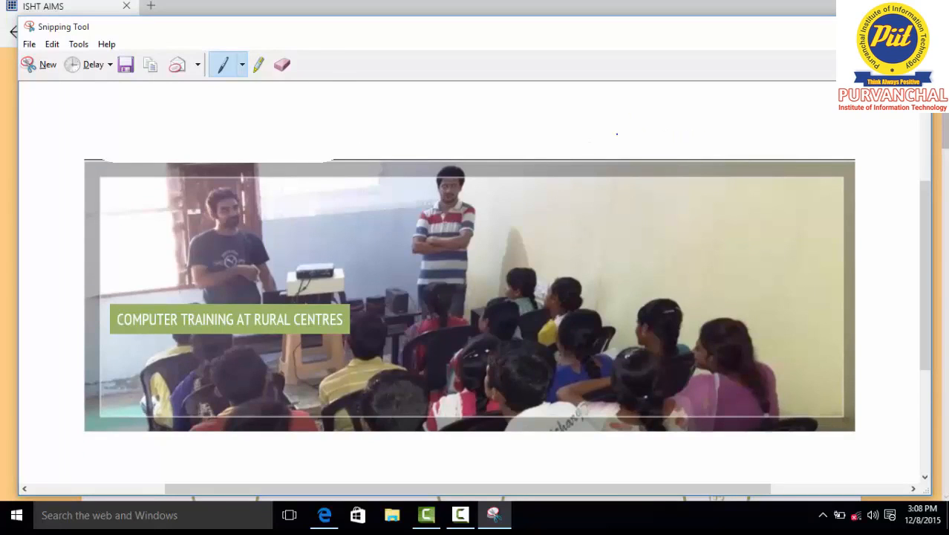
key(alt+F4)
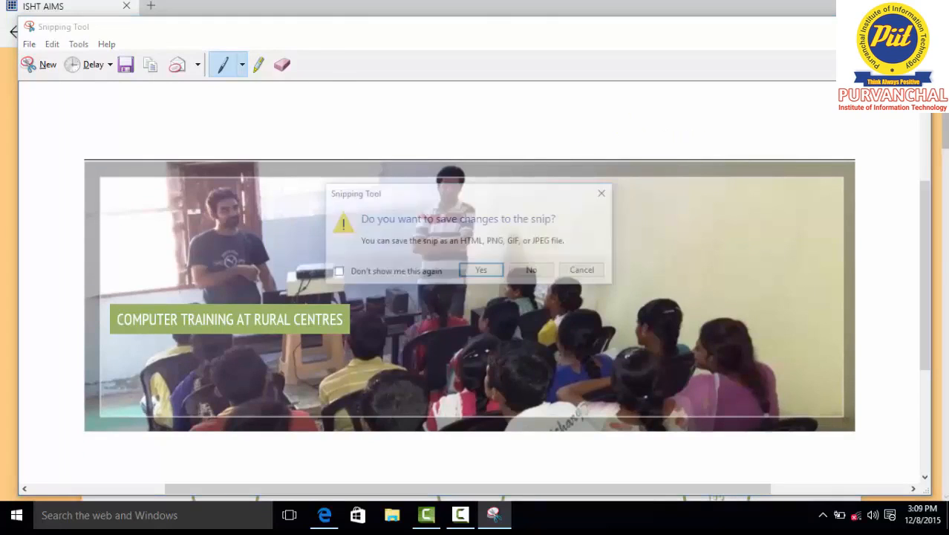
click(534, 270)
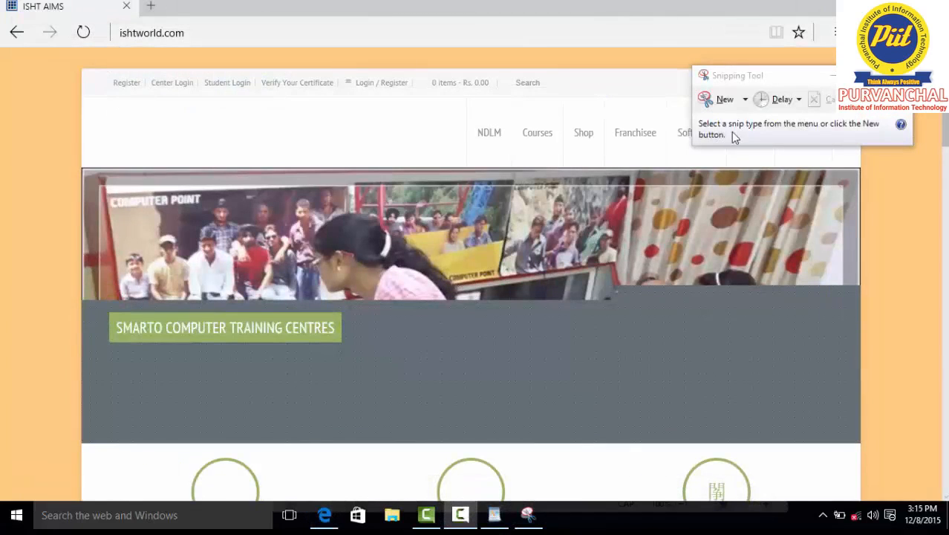
Shrink the browser from full size, bring the sample WordPad window to the front and shift it below the Snipping Tool.
click(746, 101)
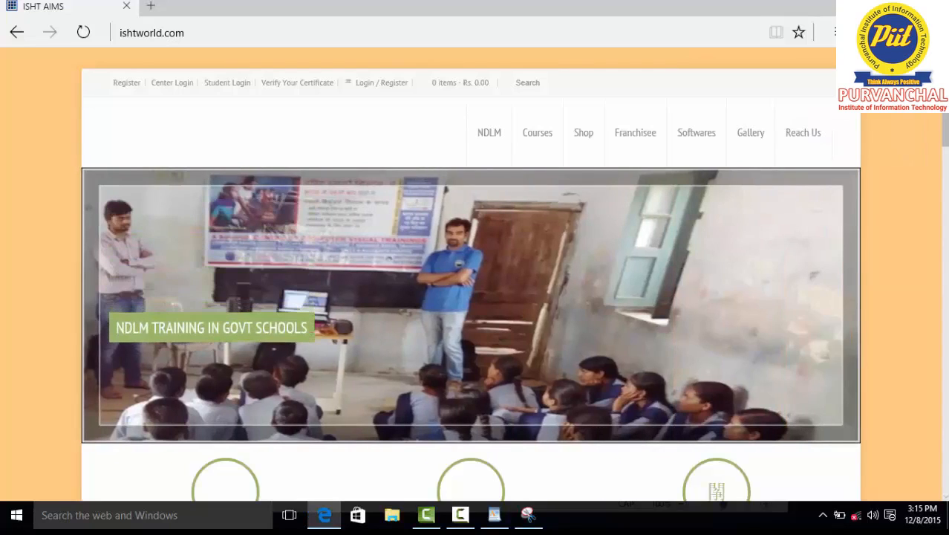
click(900, 6)
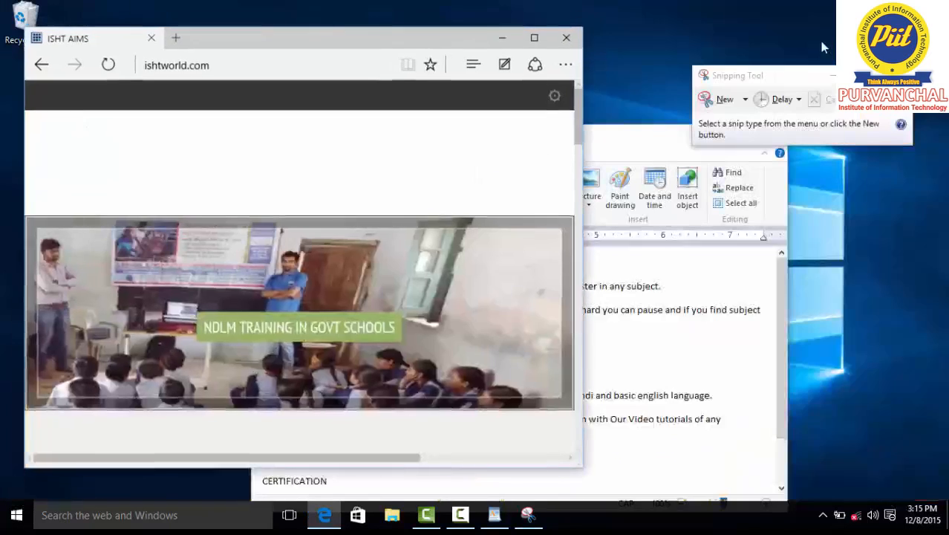
click(689, 313)
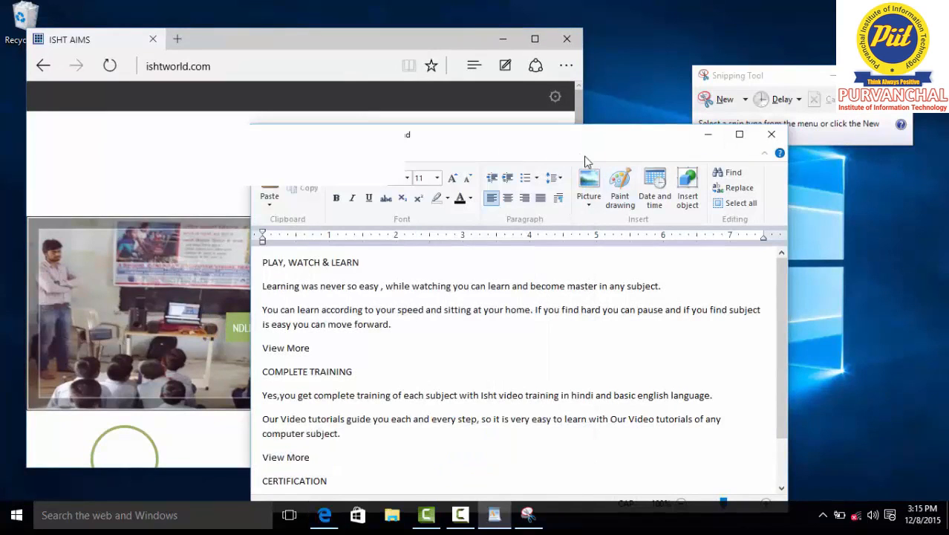
drag(539, 143, 605, 168)
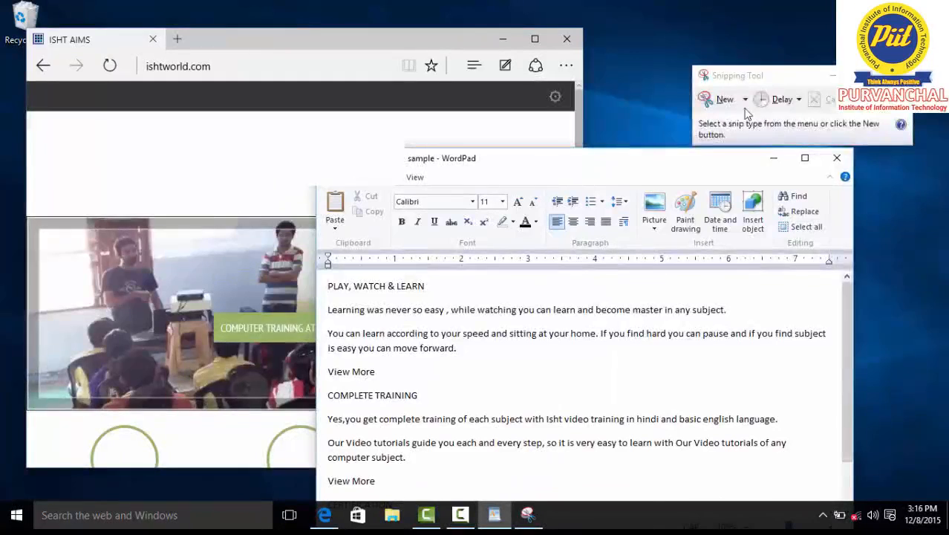
Capture a Window Snip of the sample WordPad window.
click(745, 100)
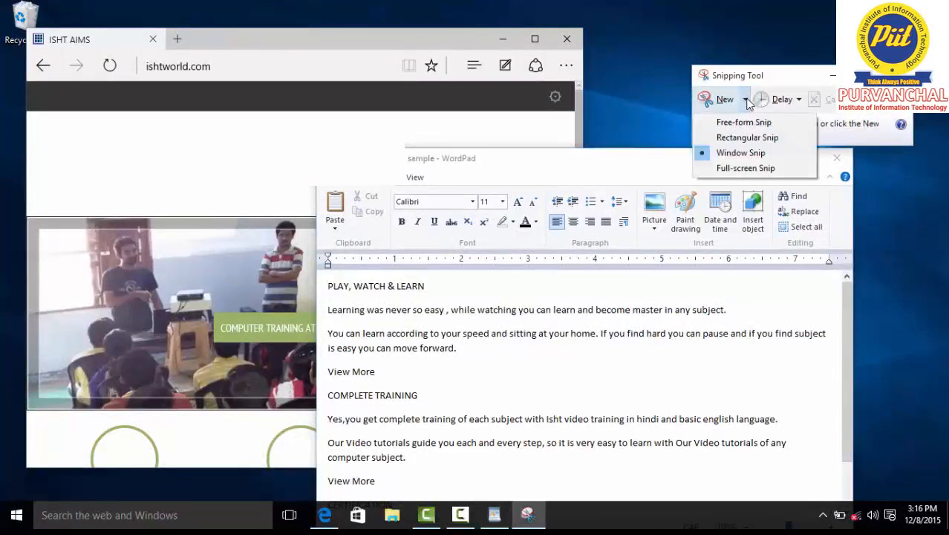
click(730, 152)
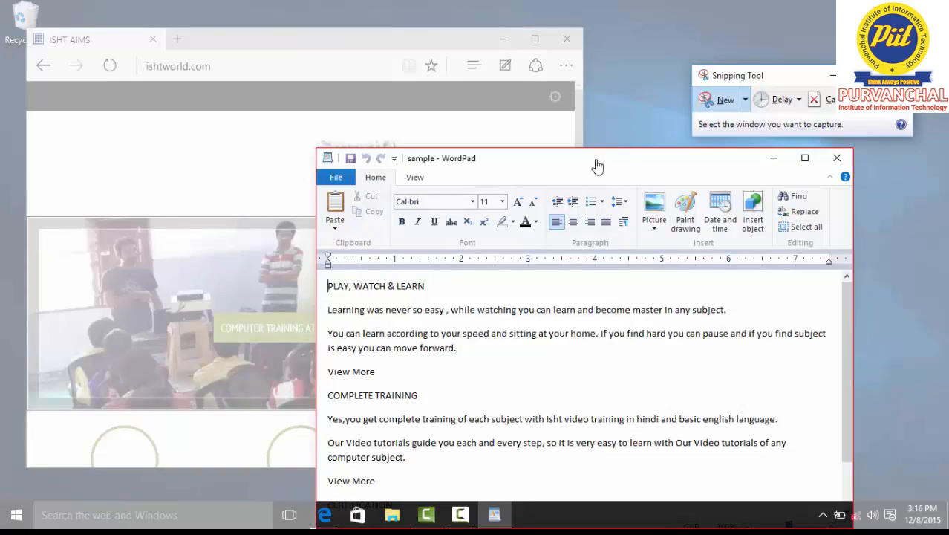
click(653, 308)
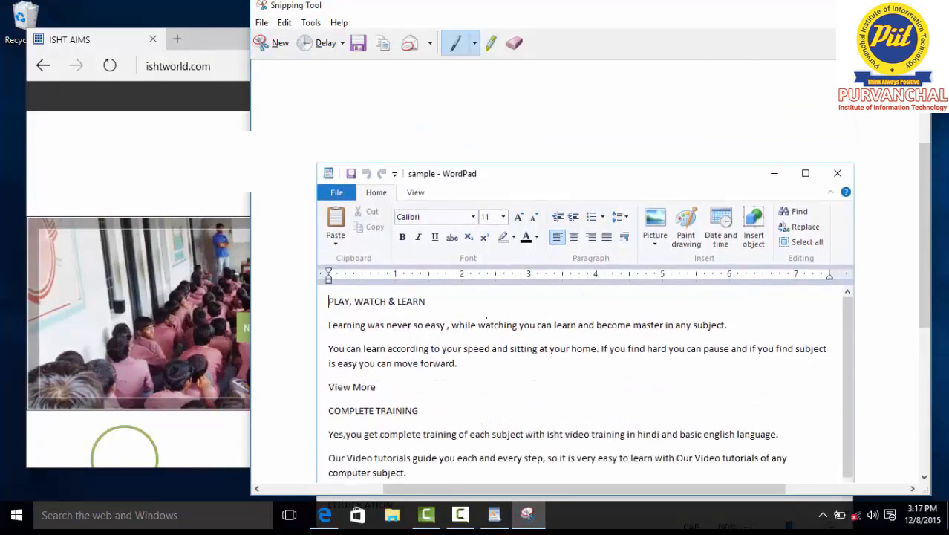
Start a new snip and capture the whole desktop as a Full-screen Snip.
click(272, 44)
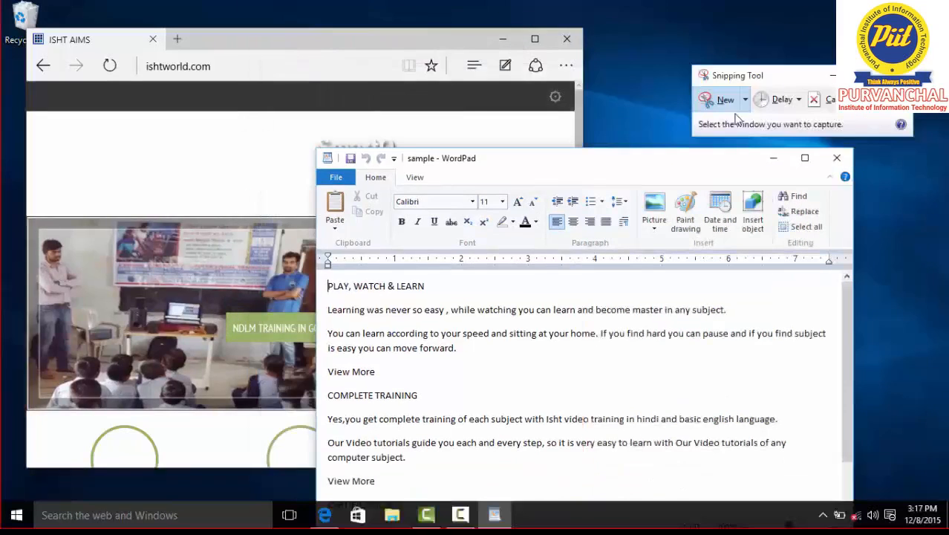
click(745, 103)
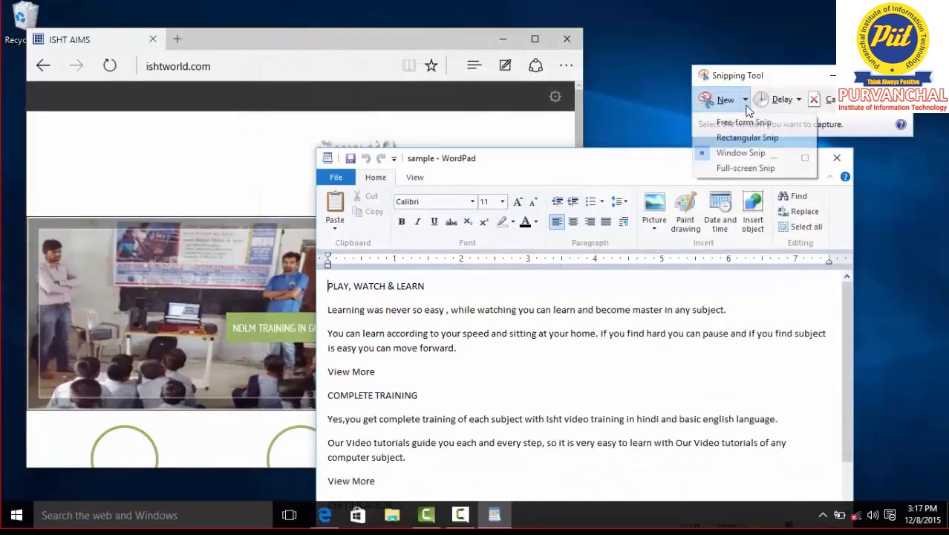
click(746, 169)
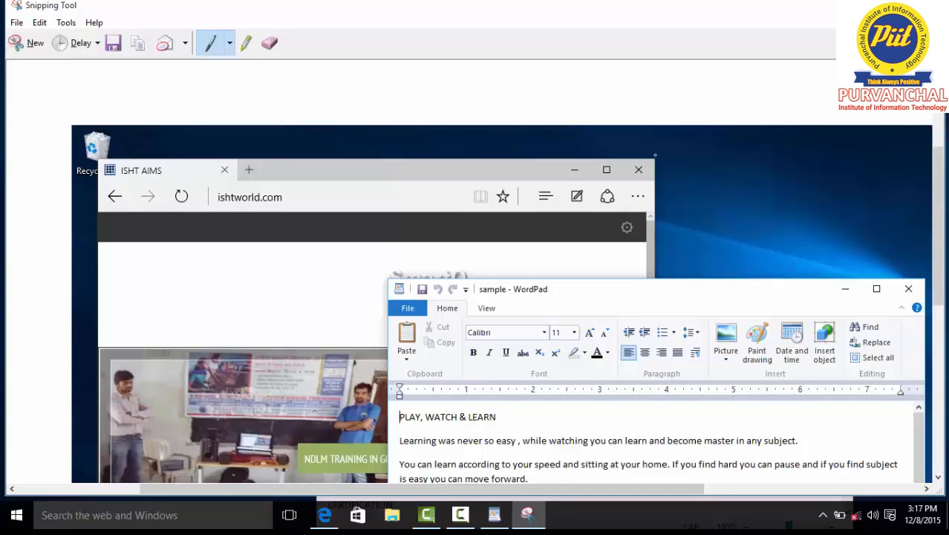
Save the full-screen snip as a PNG file named Capture in the Pictures folder.
click(113, 45)
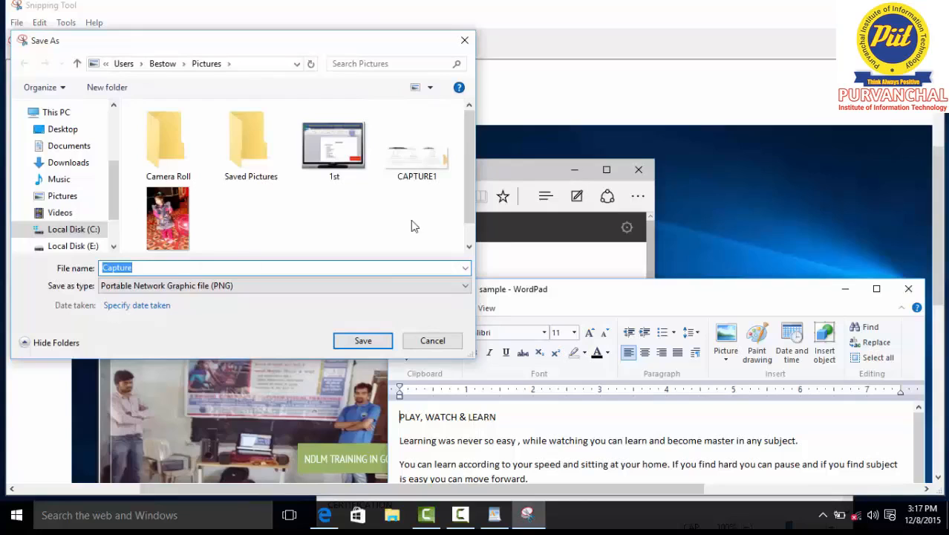
click(176, 269)
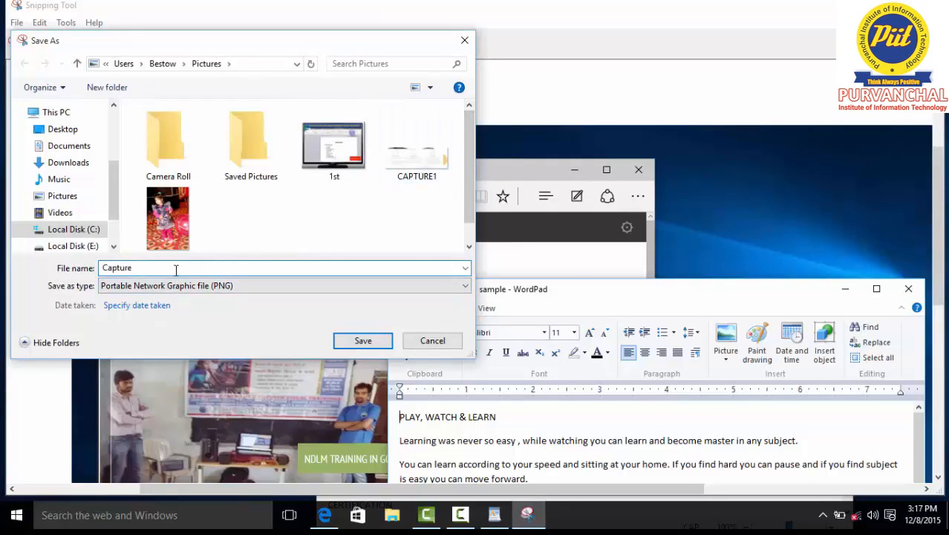
key(Return)
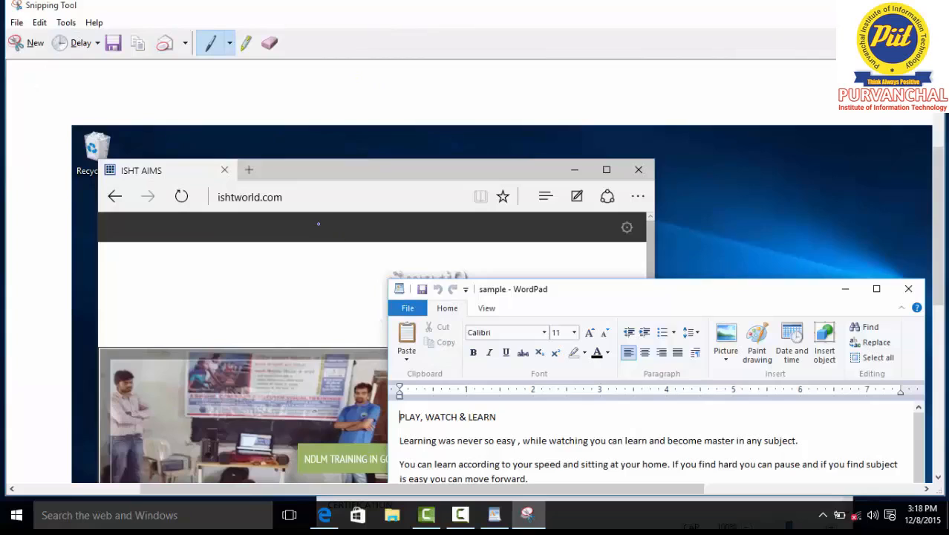
Copy the full-screen snip and insert three blank lines above PLAY, WATCH & LEARN in the sample WordPad document.
click(40, 23)
click(43, 39)
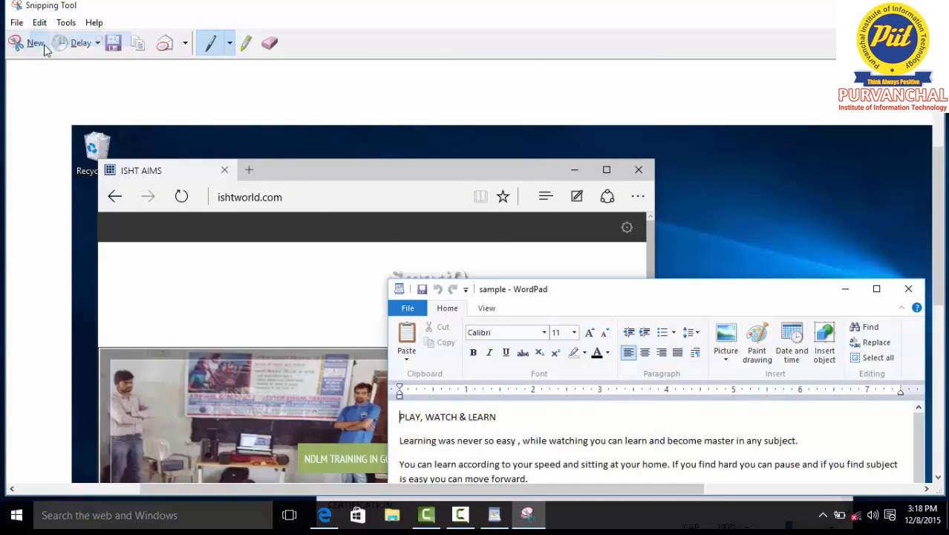
click(494, 514)
scroll(520, 401, down, 1)
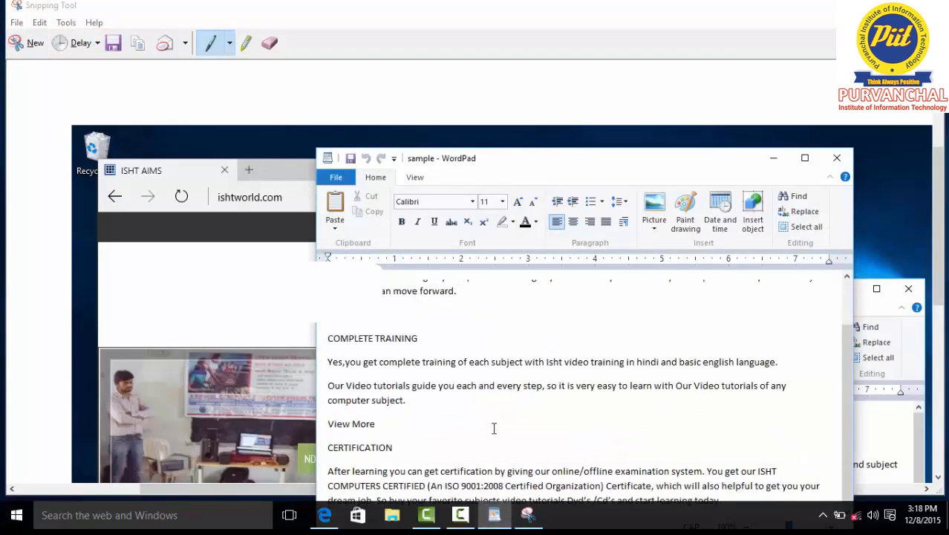
scroll(459, 364, up, 1)
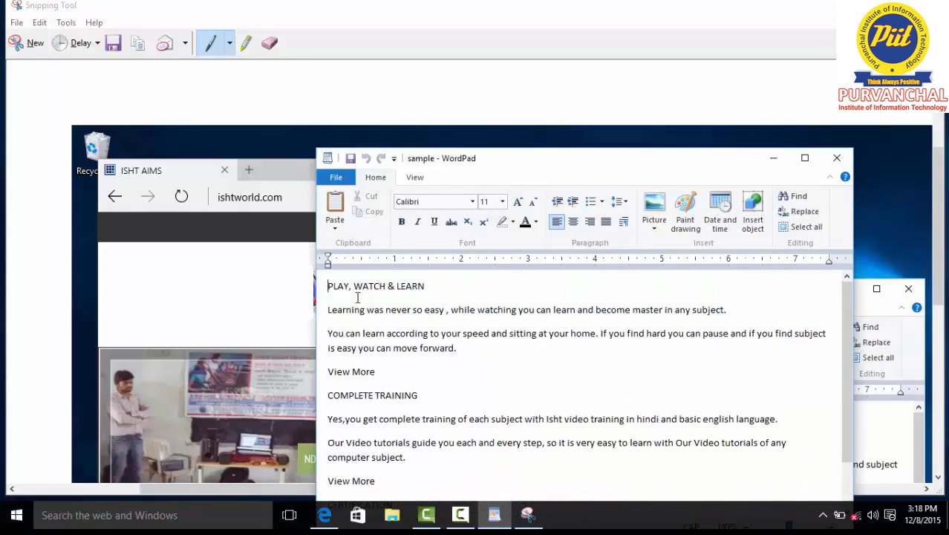
key(Return)
key(Return)
key(Return)
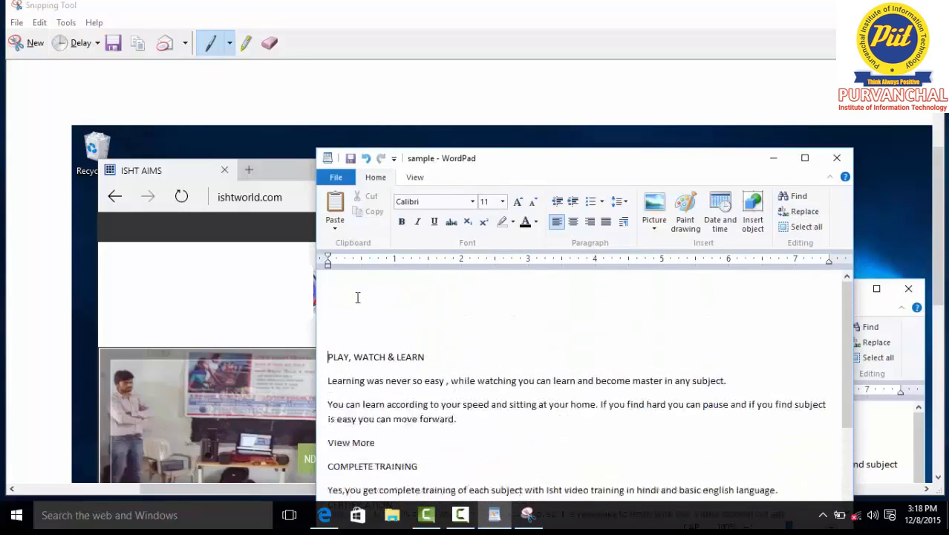
Paste the copied snip above the PLAY, WATCH & LEARN heading in the WordPad document and look it over.
click(334, 206)
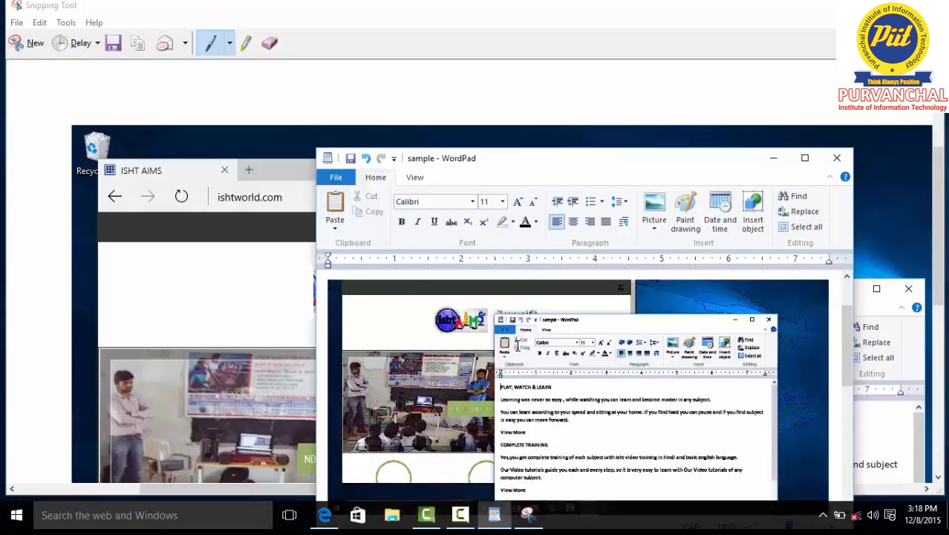
scroll(520, 356, down, 2)
scroll(520, 362, up, 1)
scroll(520, 362, up, 1)
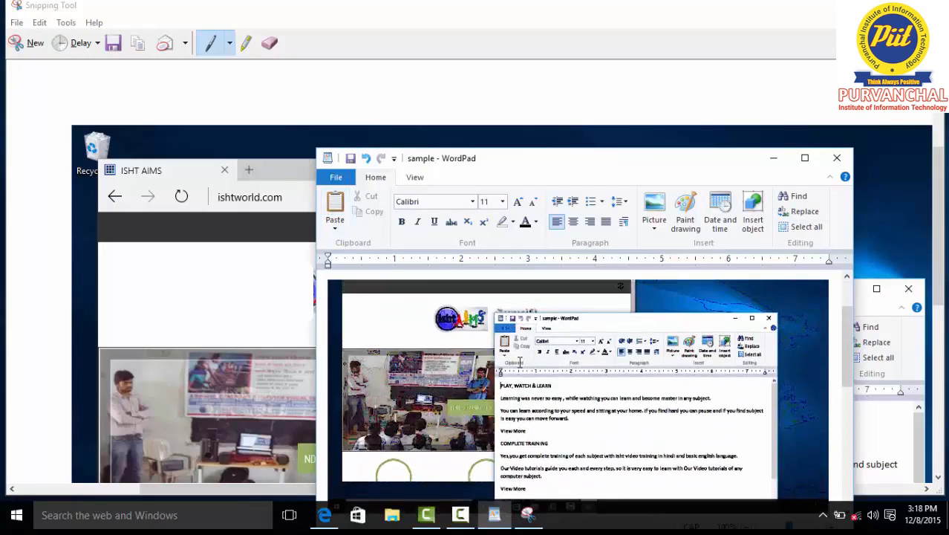
scroll(520, 362, down, 2)
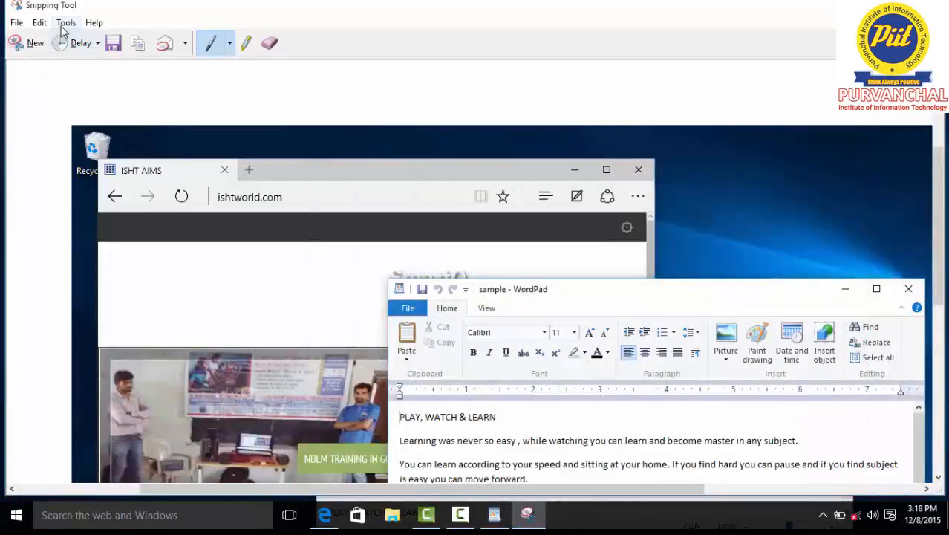
Mark the snip with the Highlighter around the Recycle Bin, across the browser's address bar and around the page logo.
click(66, 22)
mouse_move(79, 41)
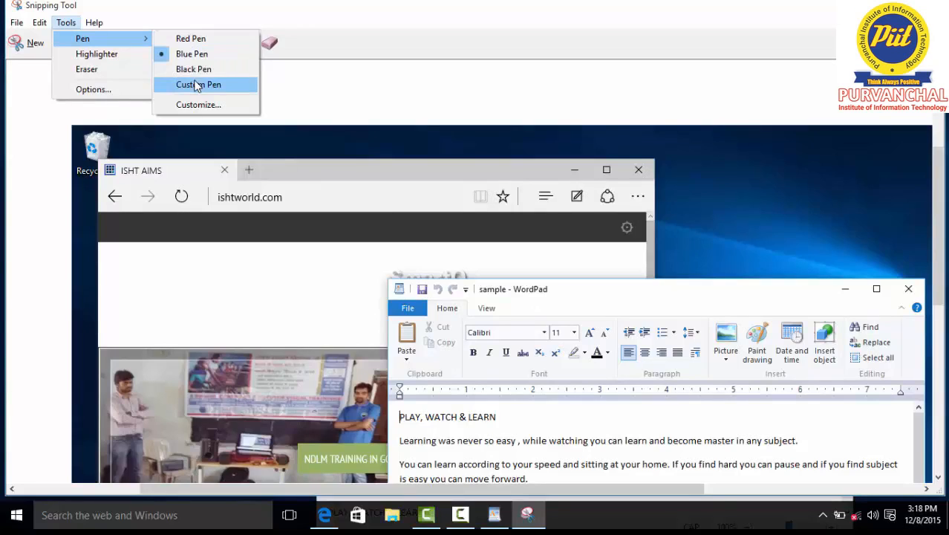
click(119, 51)
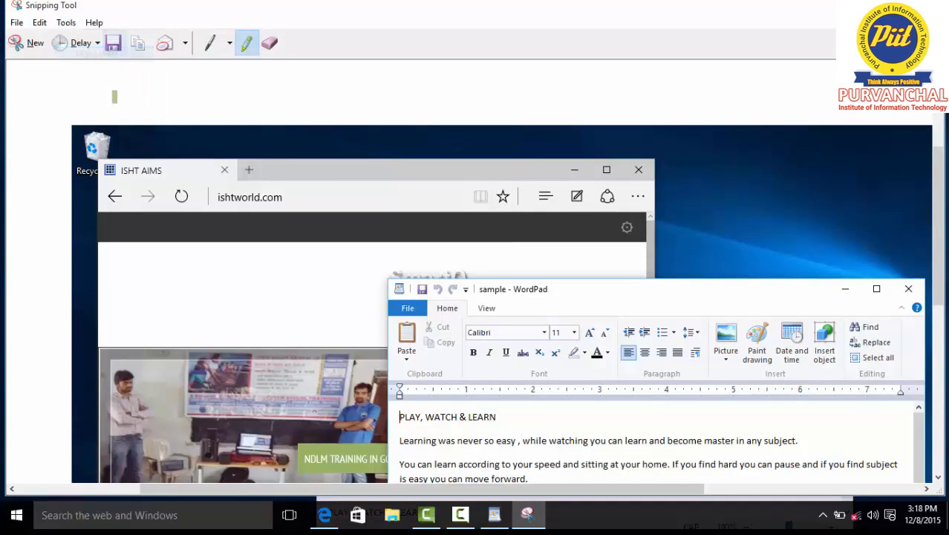
mouse_move(65, 92)
mouse_down()
mouse_move(57, 132)
mouse_move(119, 93)
mouse_move(116, 169)
mouse_move(142, 222)
mouse_move(190, 223)
mouse_move(221, 185)
mouse_up()
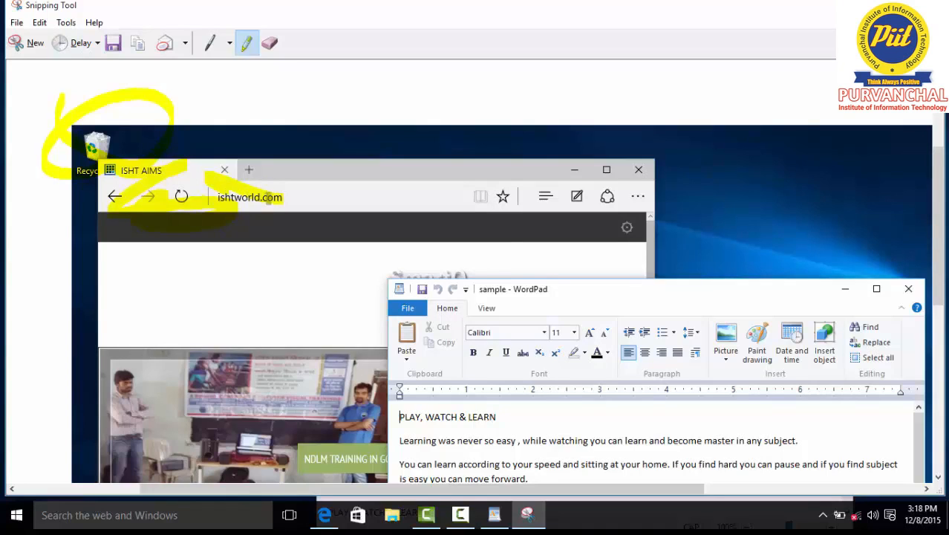
drag(285, 236, 249, 259)
mouse_move(293, 327)
mouse_down()
mouse_move(392, 267)
mouse_move(268, 245)
mouse_move(264, 258)
mouse_up()
Erase the highlighter strokes around the Recycle Bin and over the browser's address bar with the Eraser.
key(alt+t)
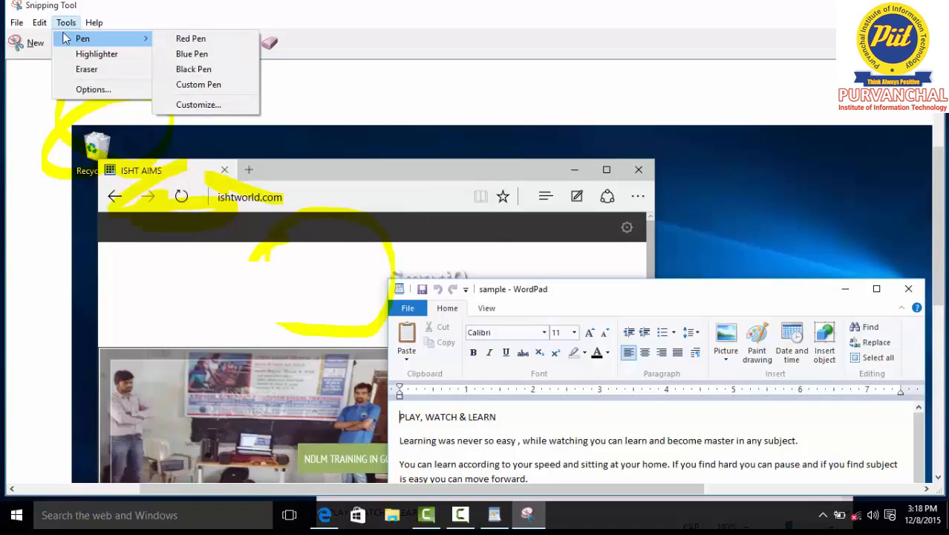
click(86, 69)
click(87, 102)
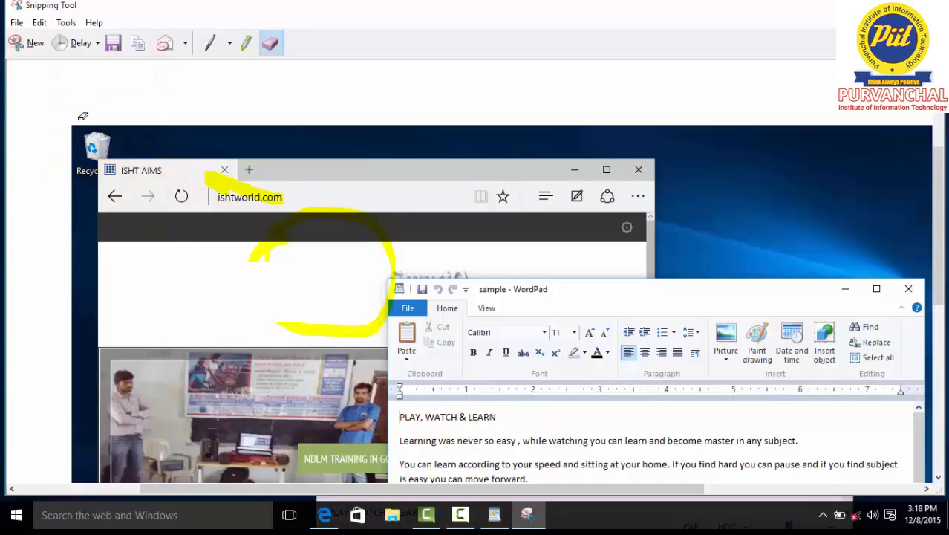
click(227, 178)
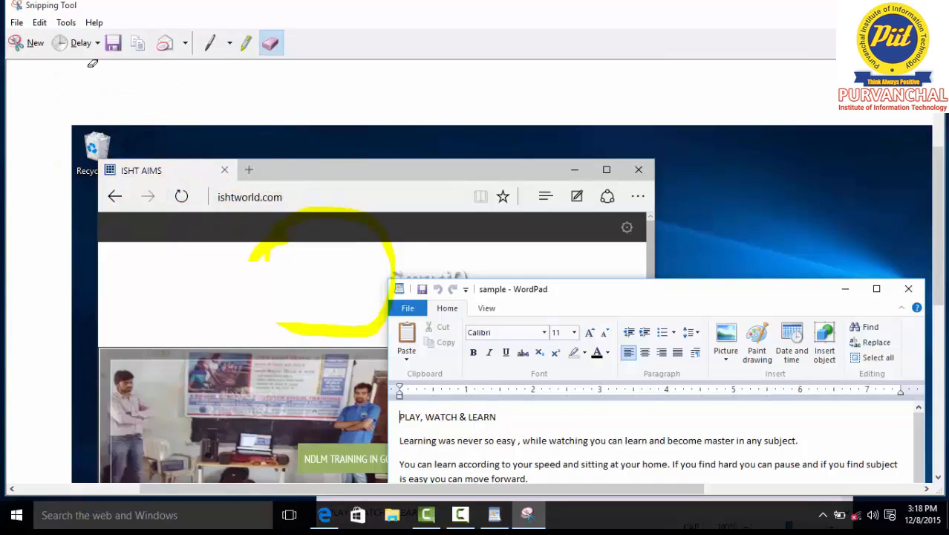
Open the Snipping Tool options, examine the application settings and the available selection ink colors, and keep Red as the ink color.
click(67, 23)
click(94, 95)
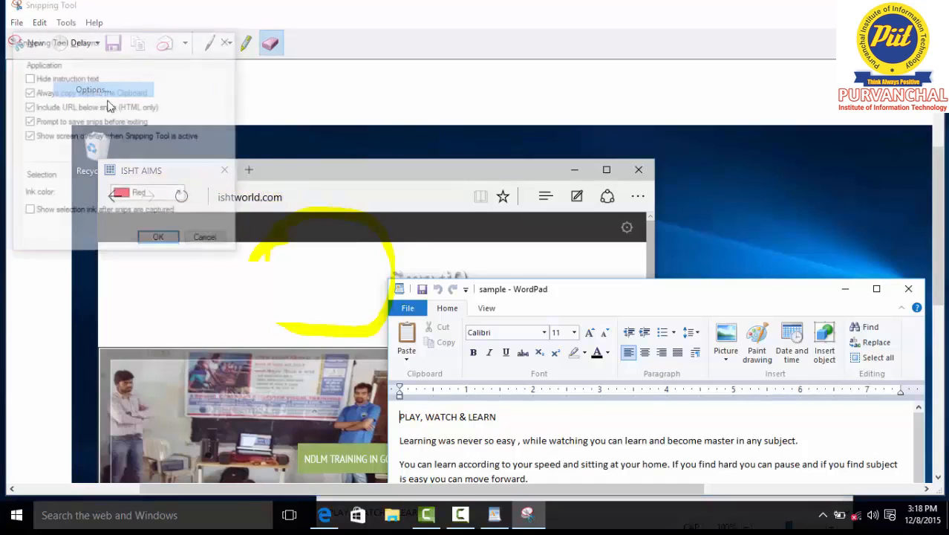
drag(99, 38, 305, 93)
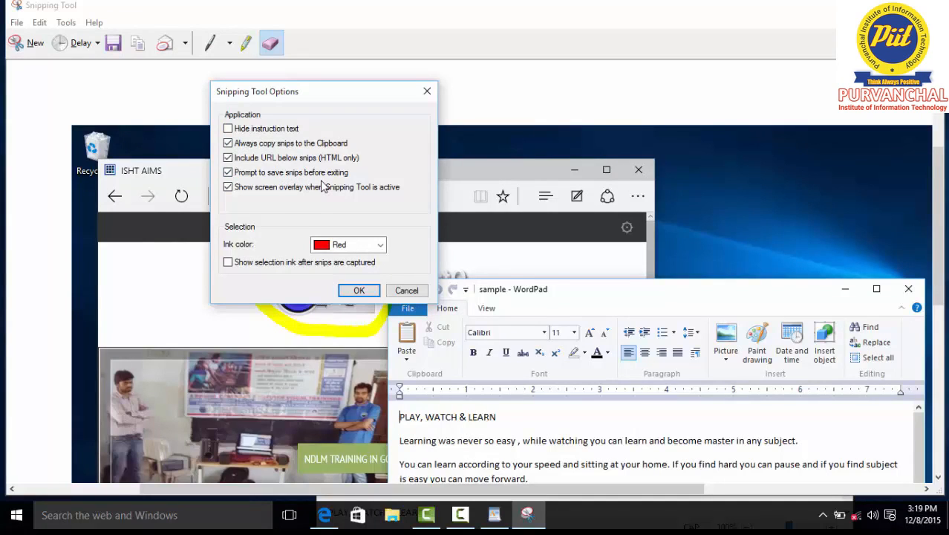
click(380, 246)
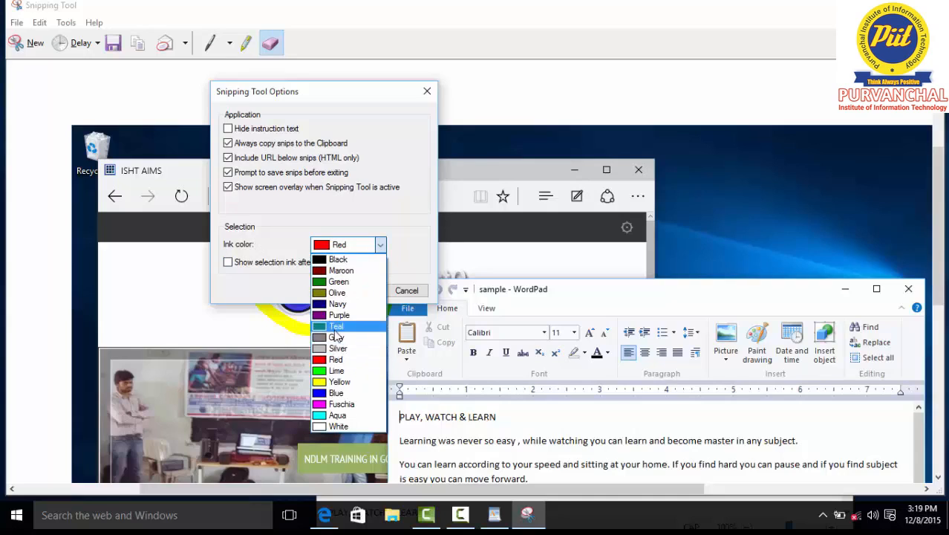
click(326, 216)
click(374, 248)
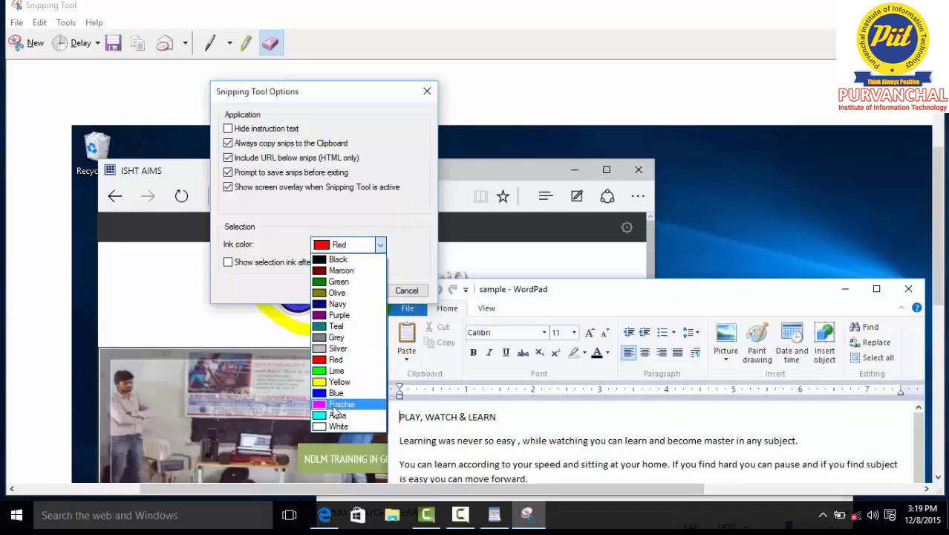
click(370, 218)
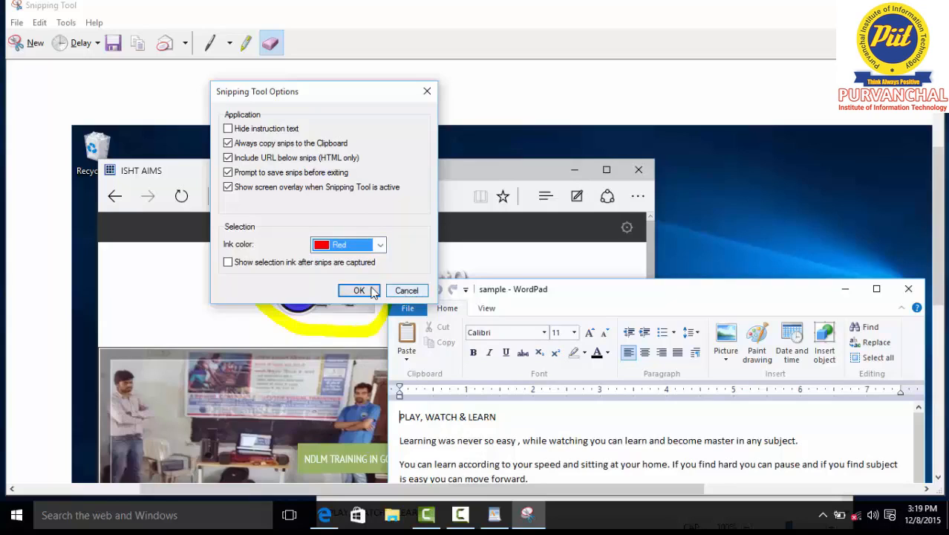
click(359, 291)
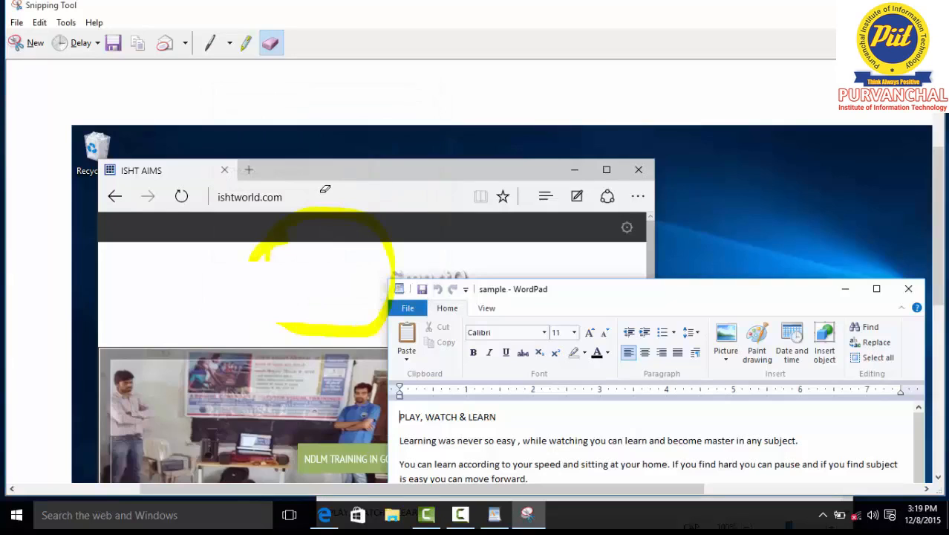
click(94, 22)
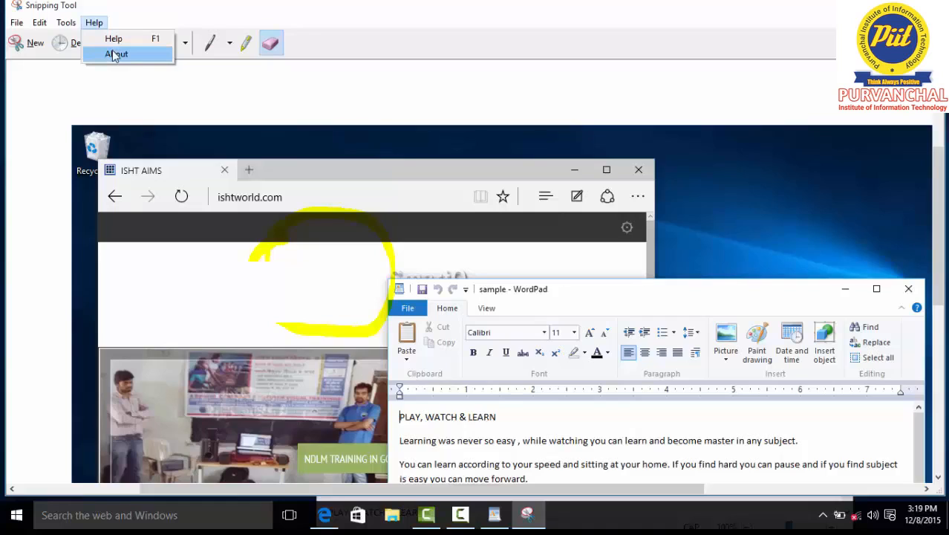
click(114, 88)
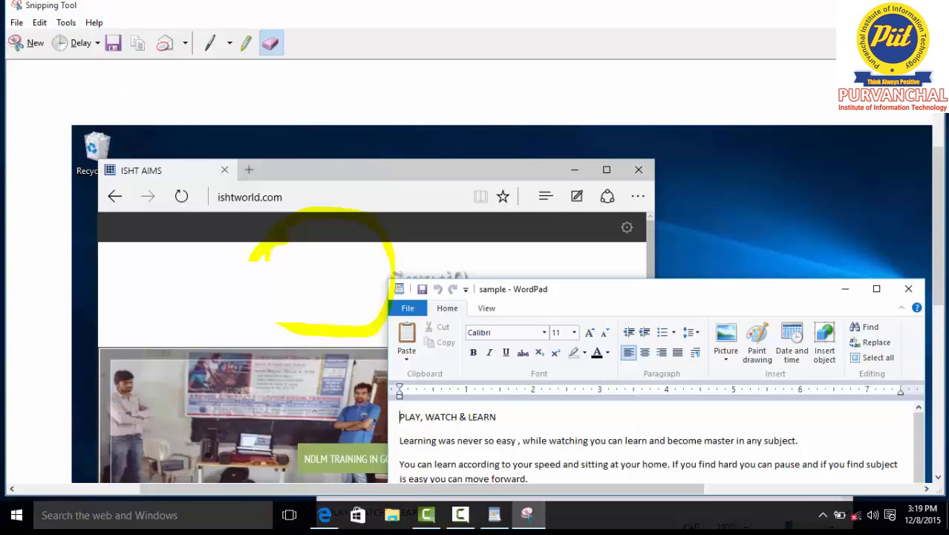
Close the Snipping Tool without saving the changes to the annotated snip.
key(ctrl+n)
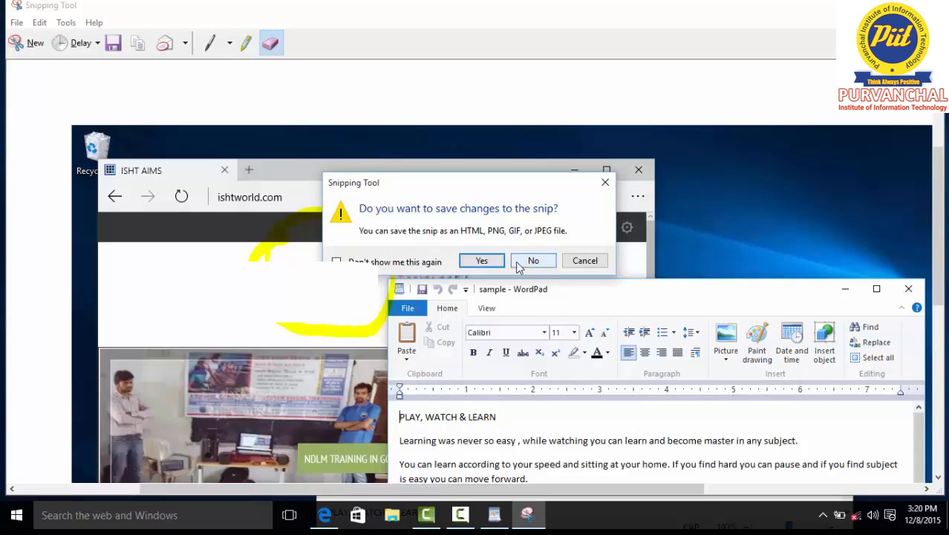
click(592, 263)
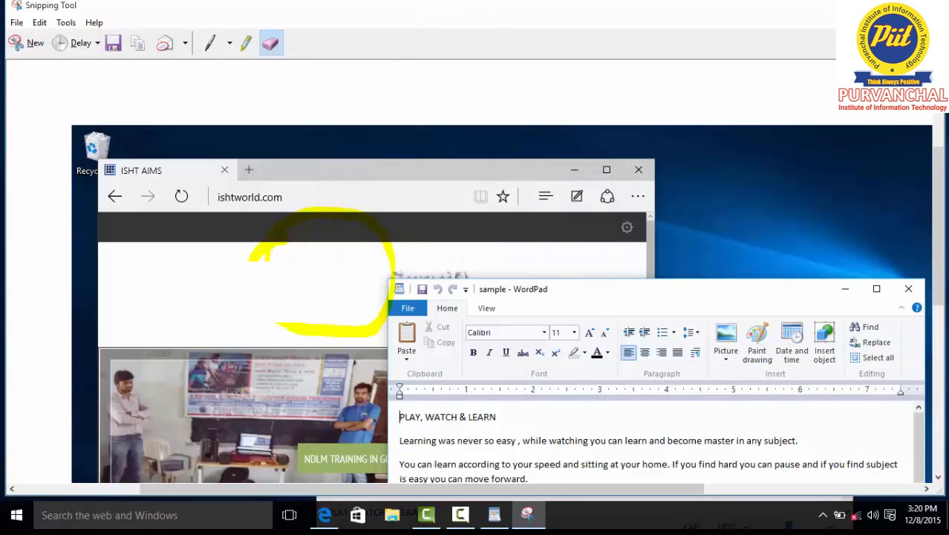
key(alt+F4)
click(537, 262)
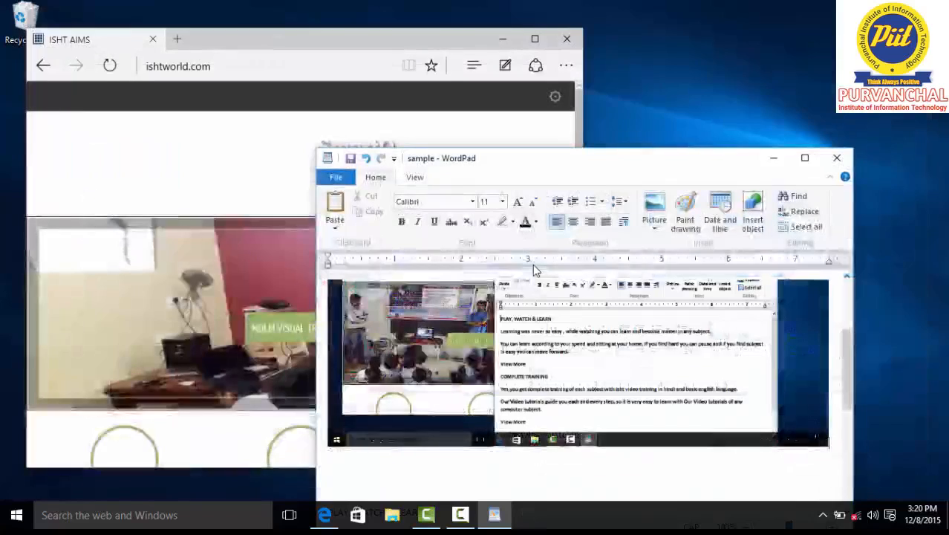